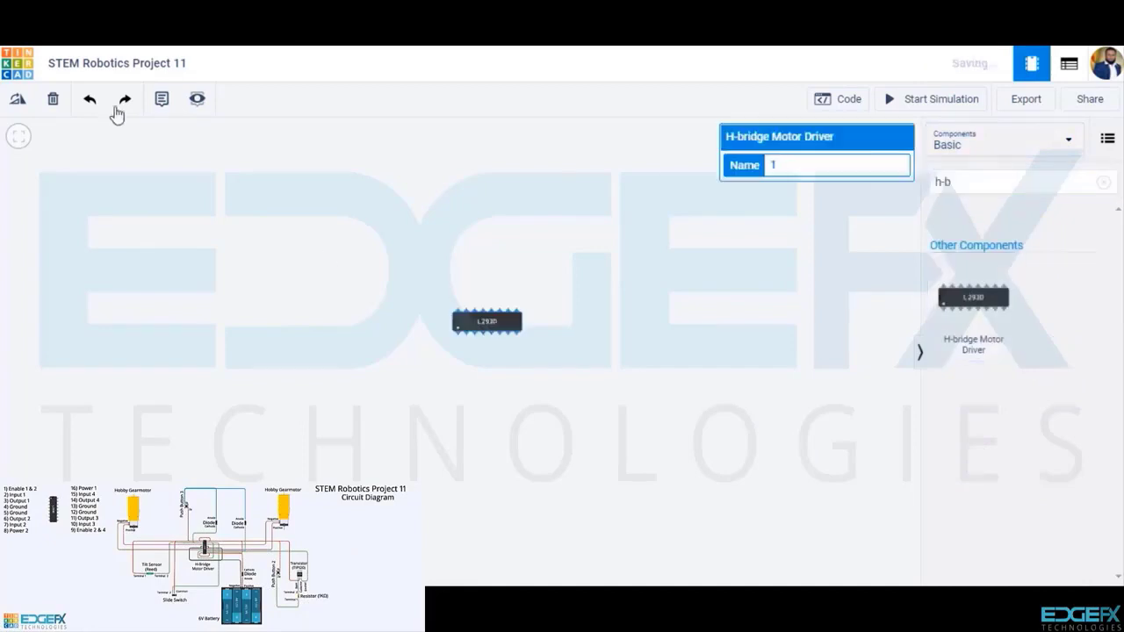
Step: Rotate the H-bridge motor driver upright and place two hobby gearmotors above it, one on each side
click(18, 98)
click(1041, 180)
text(hobby)
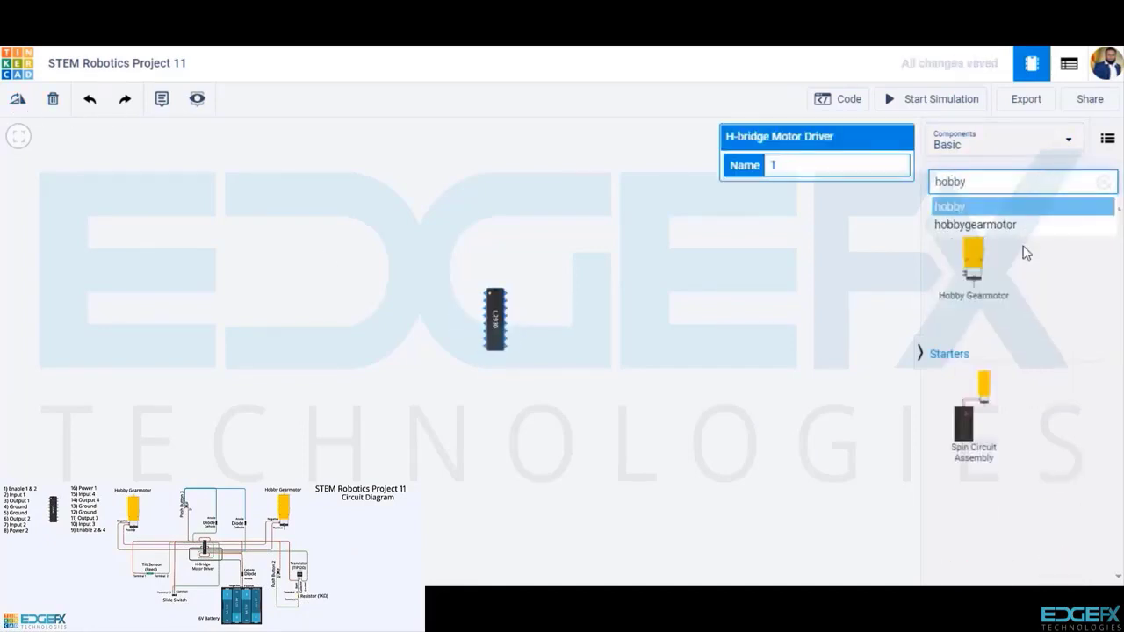
drag(973, 251, 372, 189)
drag(973, 255, 740, 198)
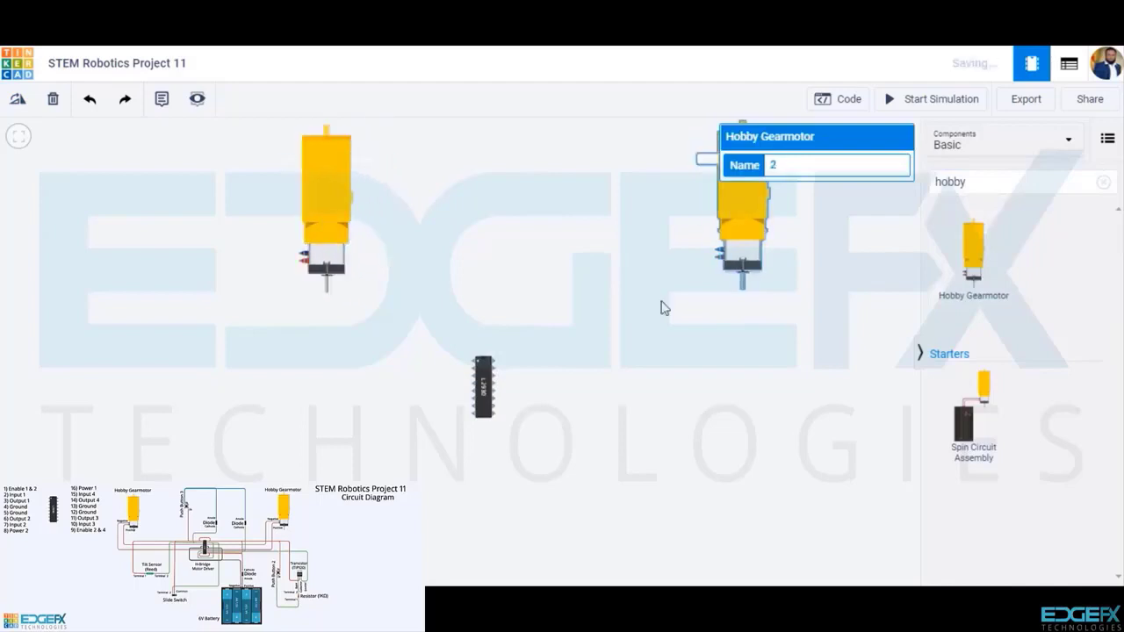
click(662, 306)
Step: Add a pushbutton between the gearmotors and a slideswitch below the motor driver, rotated to lie horizontally
drag(976, 370, 442, 208)
click(534, 264)
drag(1064, 461, 438, 525)
click(18, 102)
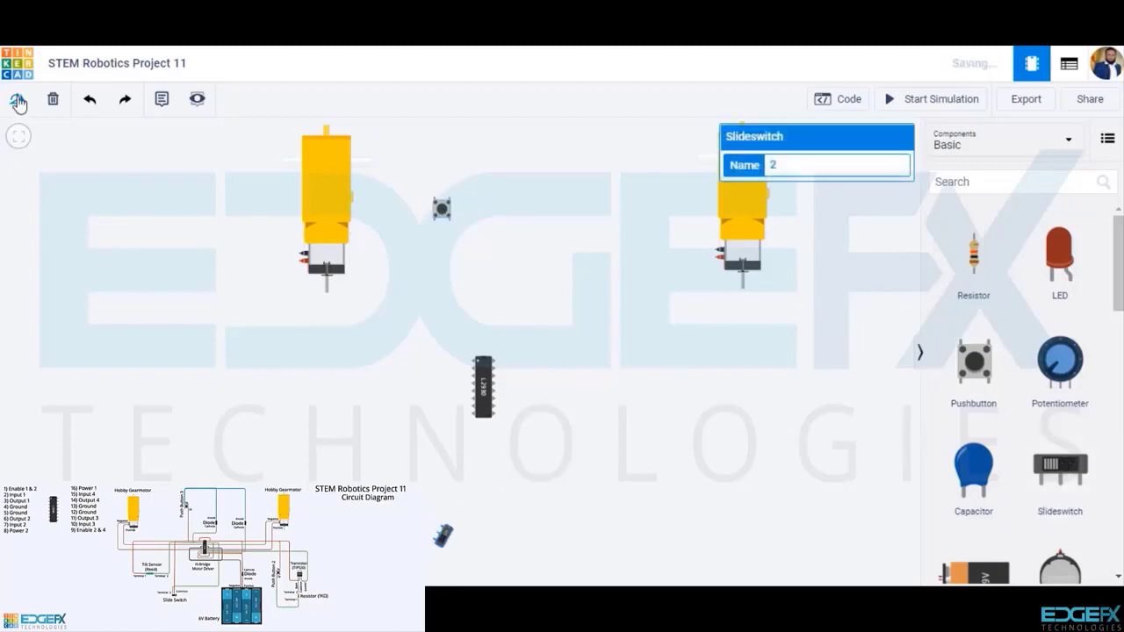
Step: Add a tilt sensor to the left of the motor driver and a second pushbutton to its right
click(1046, 188)
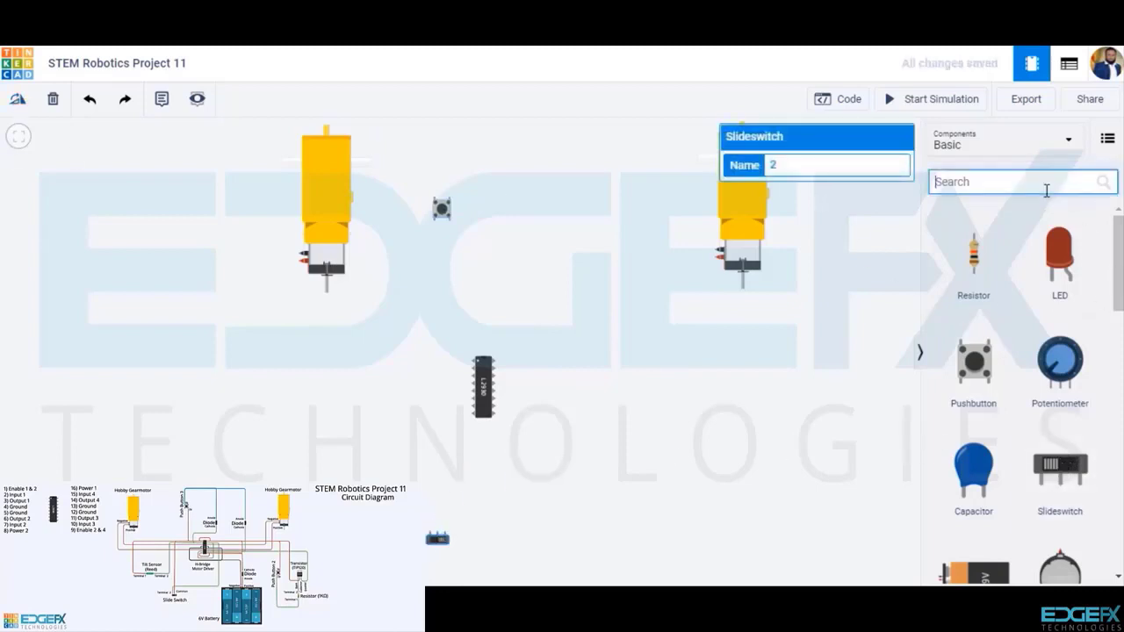
text(tilt)
drag(1001, 283, 313, 373)
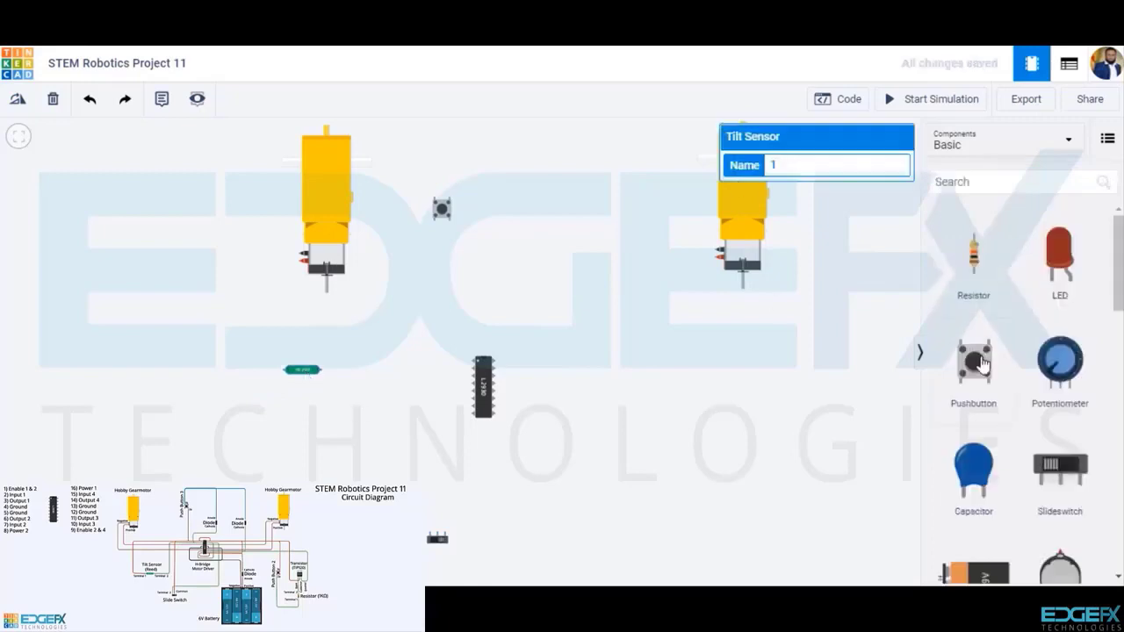
drag(979, 360, 650, 371)
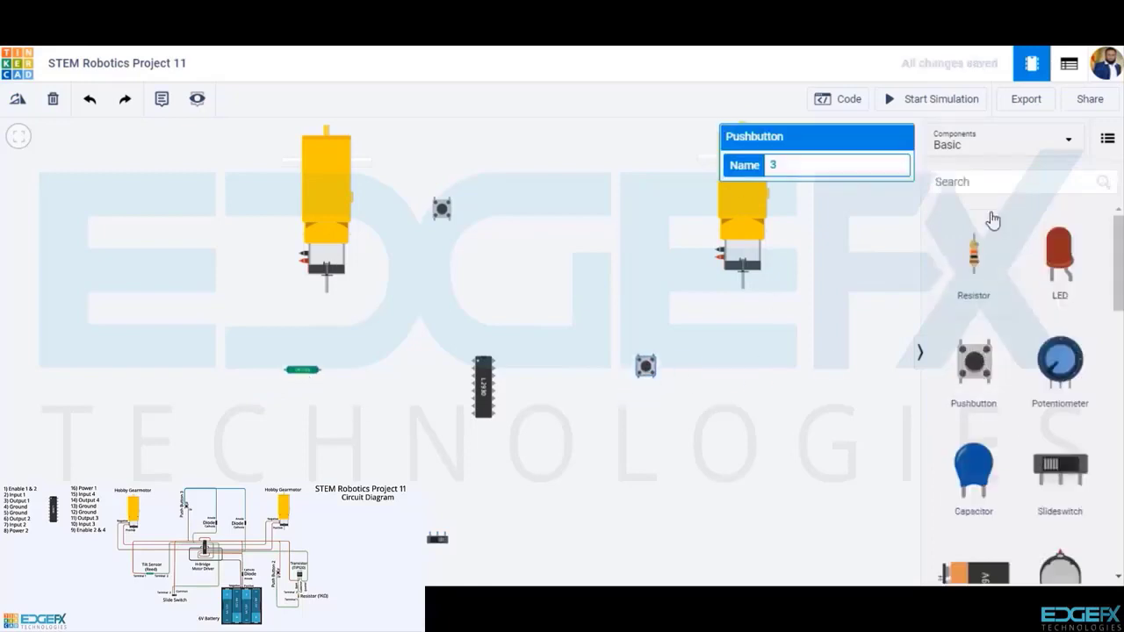
Step: Add a TIP120 transistor beside the second pushbutton and a resistor below the transistor
click(1001, 182)
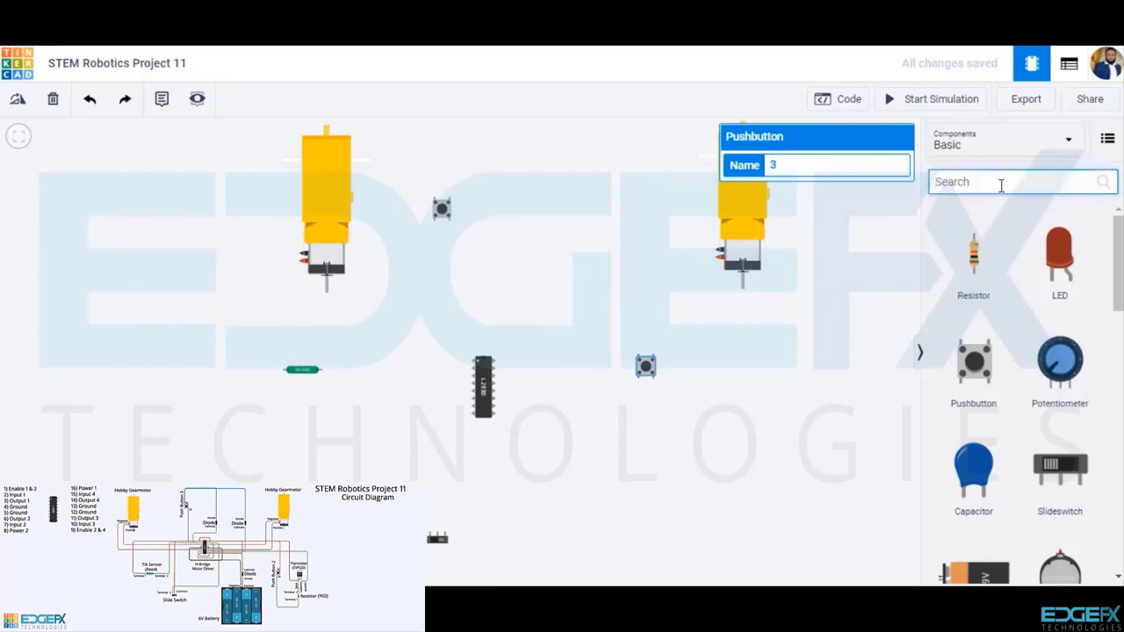
text(tip120)
drag(973, 300, 696, 378)
drag(697, 379, 696, 380)
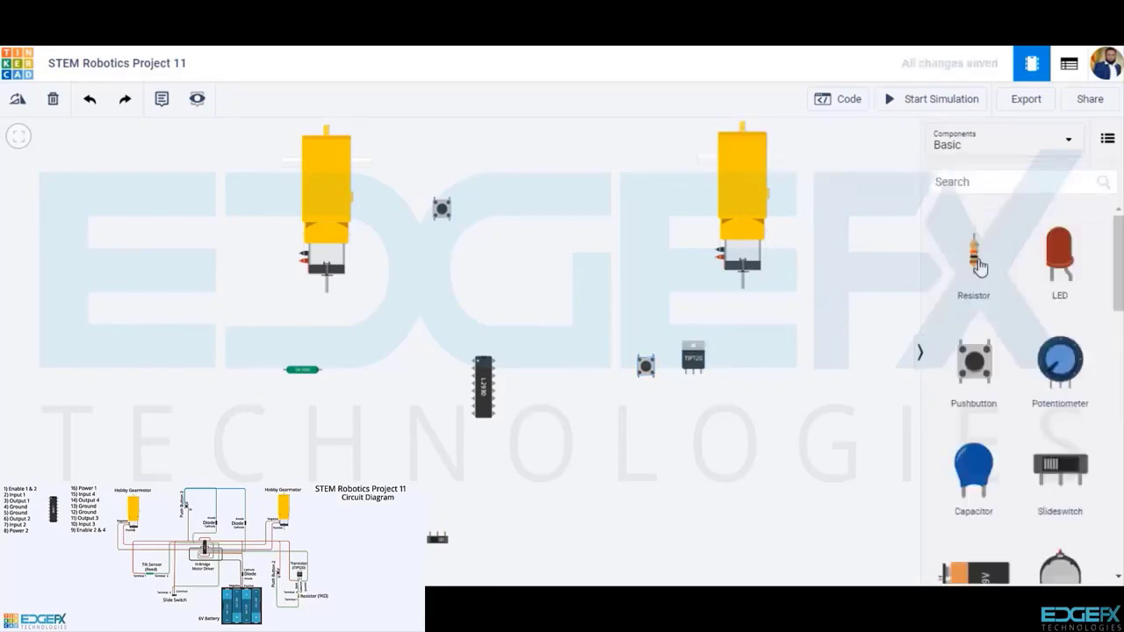
drag(977, 263, 682, 423)
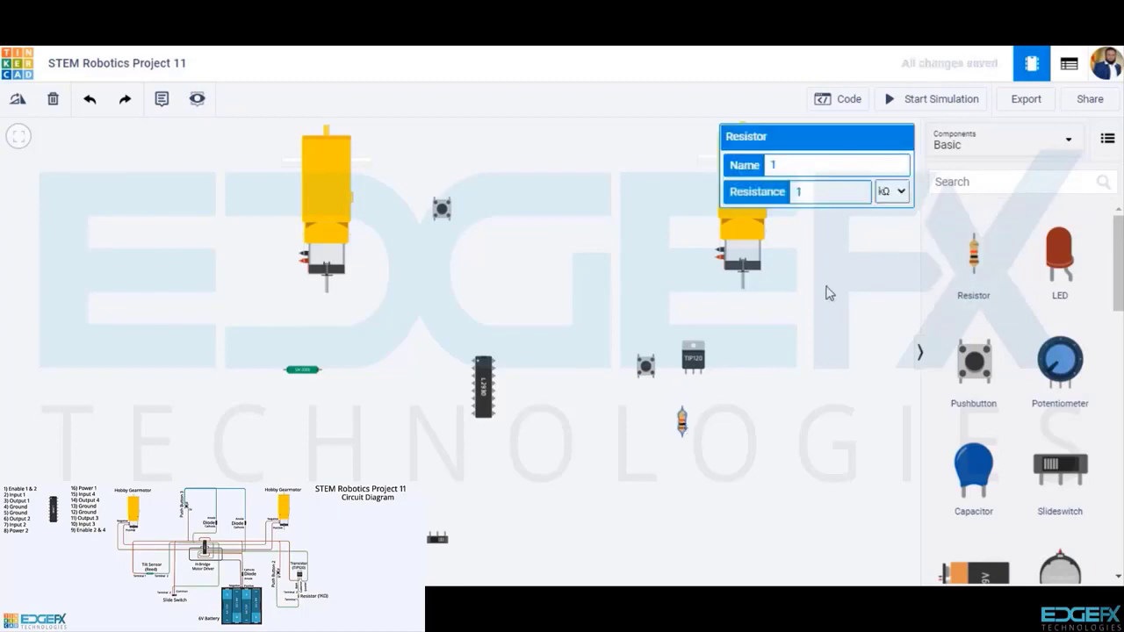
Step: Add three diodes: a rotated one below and right of the motor driver, and two side by side between the gearmotors
scroll(979, 404, down, 5)
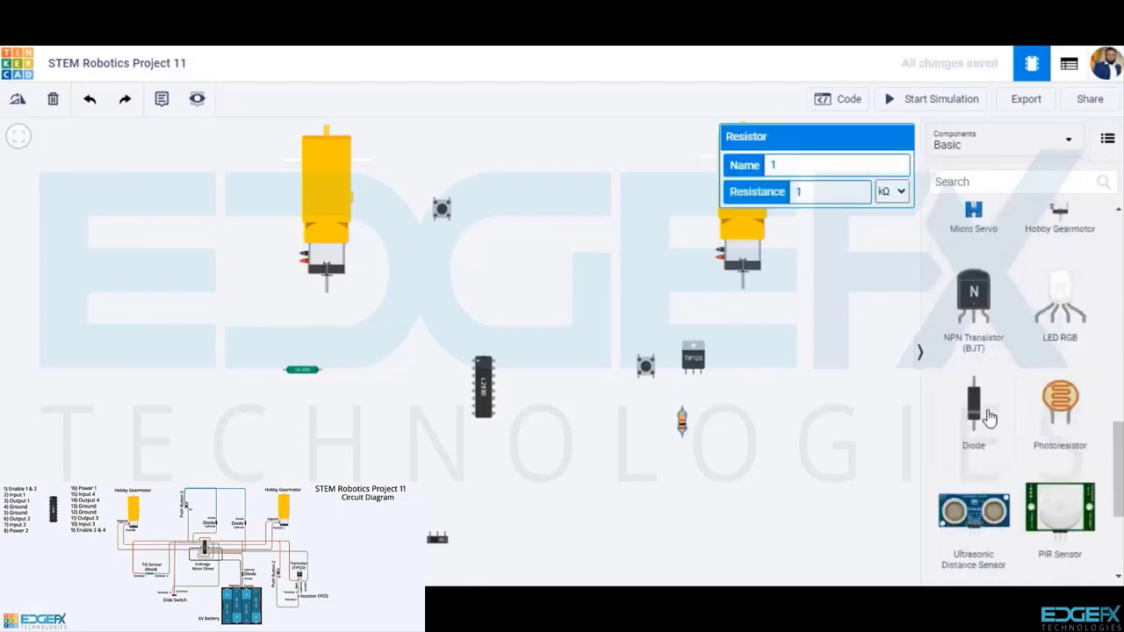
drag(981, 416, 597, 490)
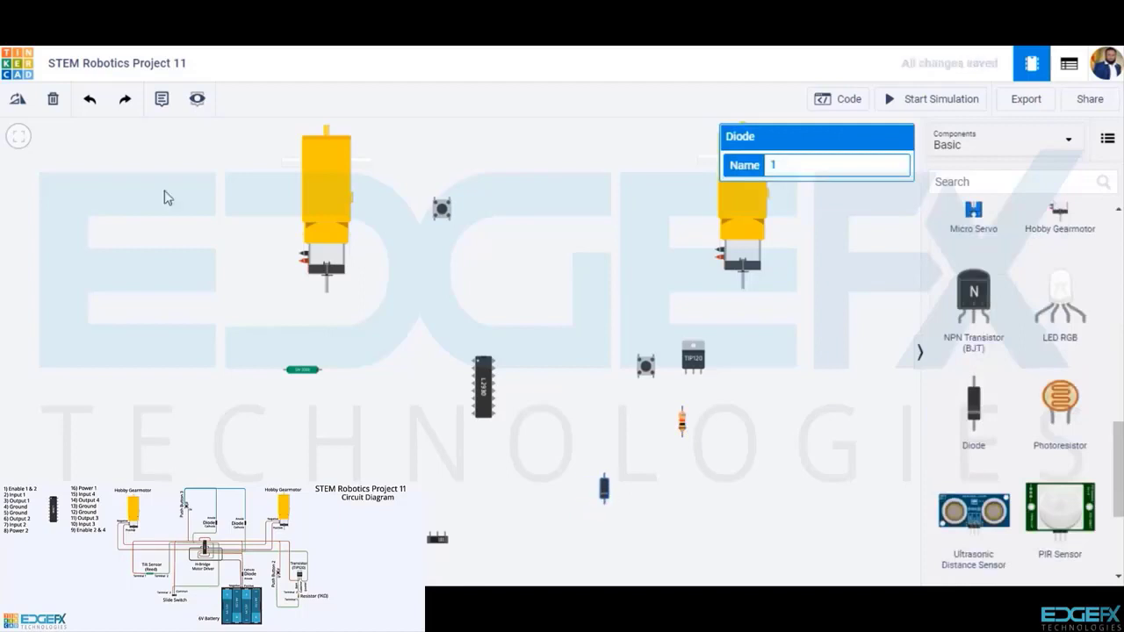
click(16, 106)
click(16, 105)
drag(973, 412, 566, 268)
Step: Place a 1.5V battery below the lower diode and set its count to 4 batteries
scroll(984, 315, up, 5)
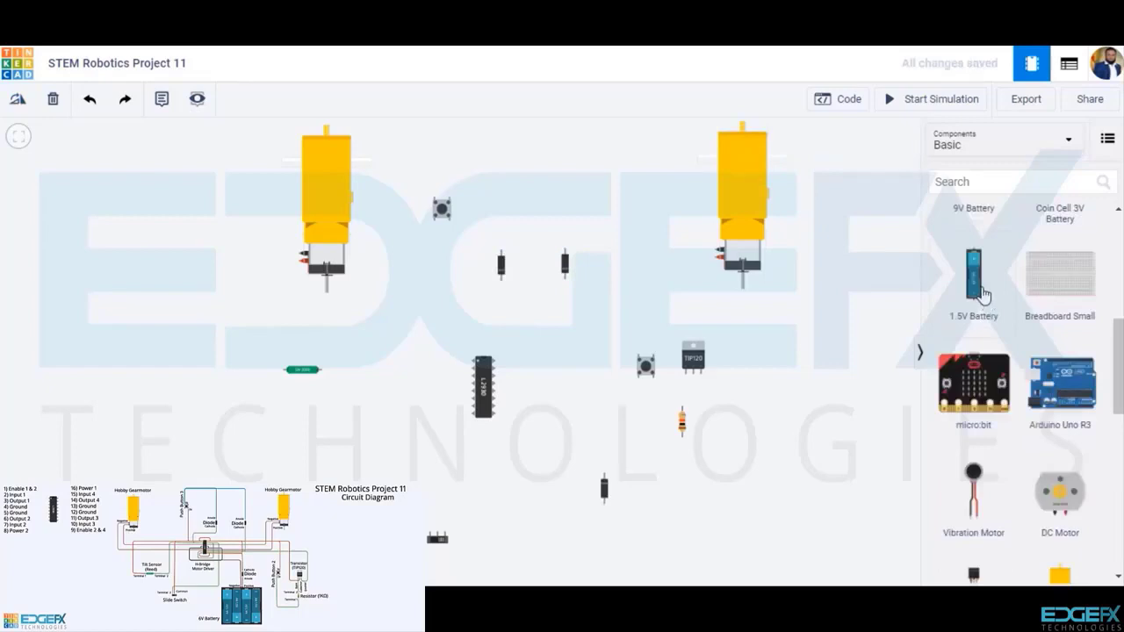
drag(981, 294, 595, 560)
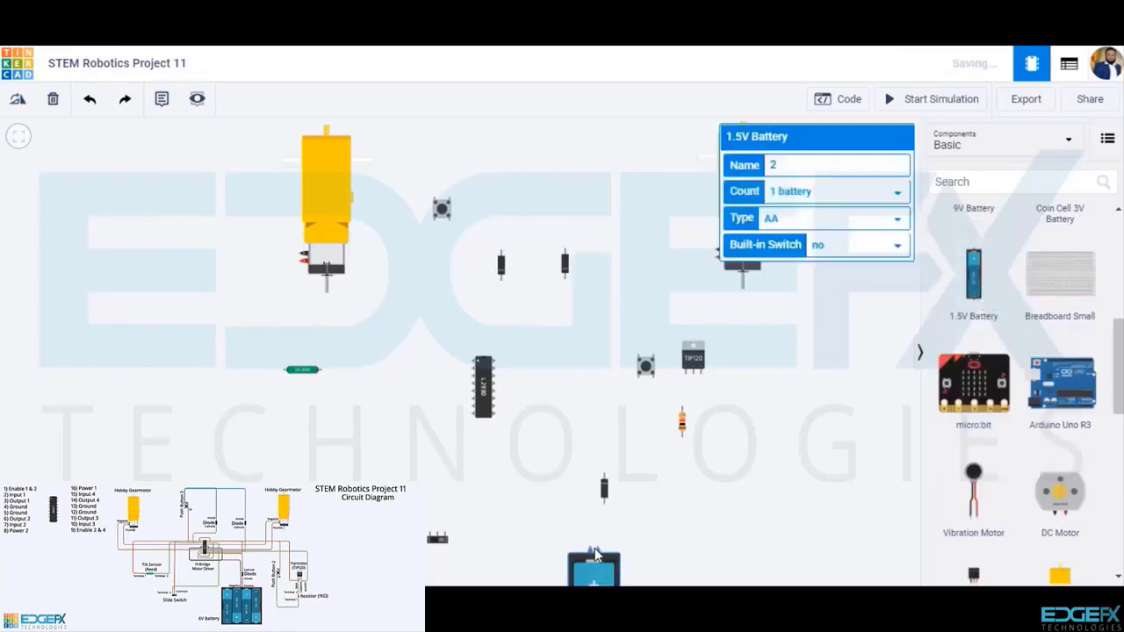
click(831, 194)
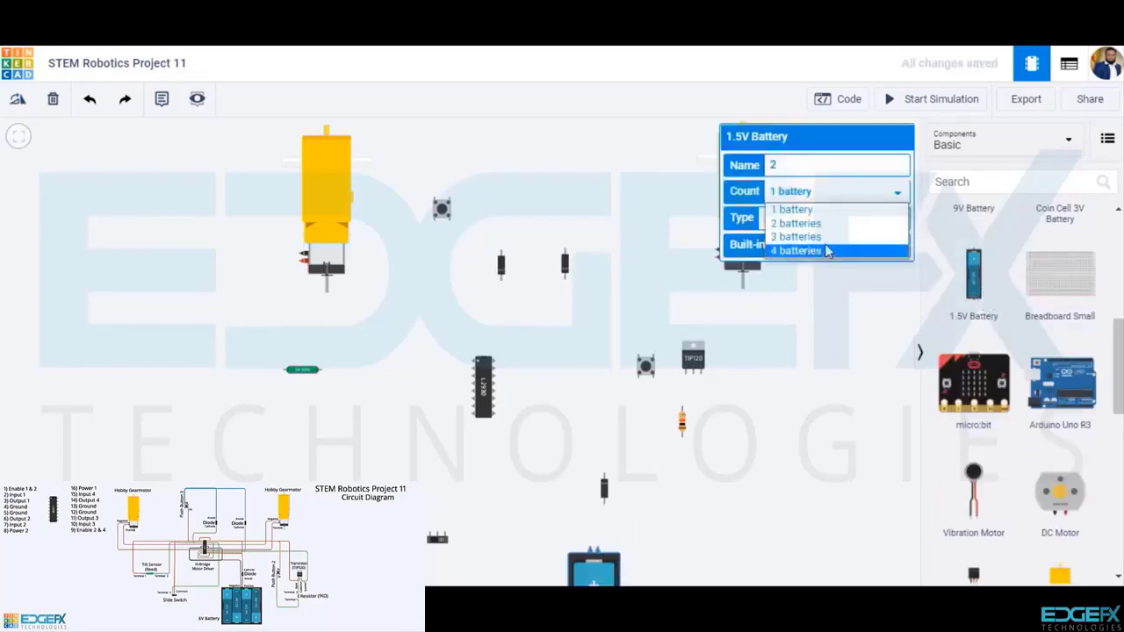
click(825, 251)
click(748, 537)
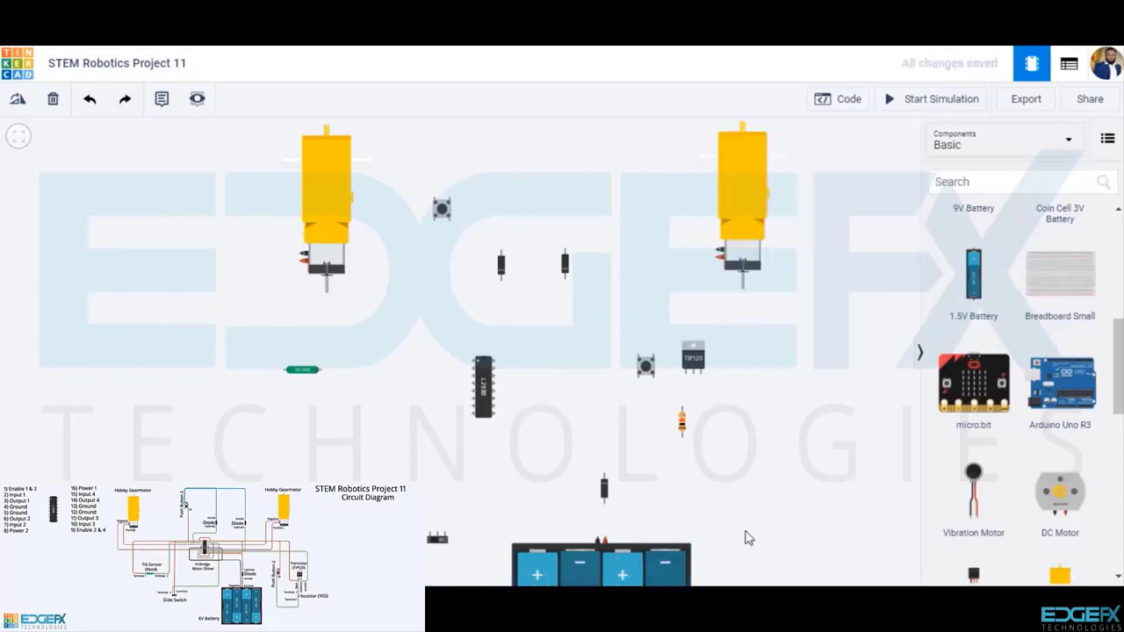
Step: Wire the battery pack's positive terminal to the lower end of the diode above it and colour the wire red
click(606, 540)
click(604, 503)
drag(606, 493, 607, 488)
click(656, 463)
click(606, 527)
click(809, 167)
click(795, 214)
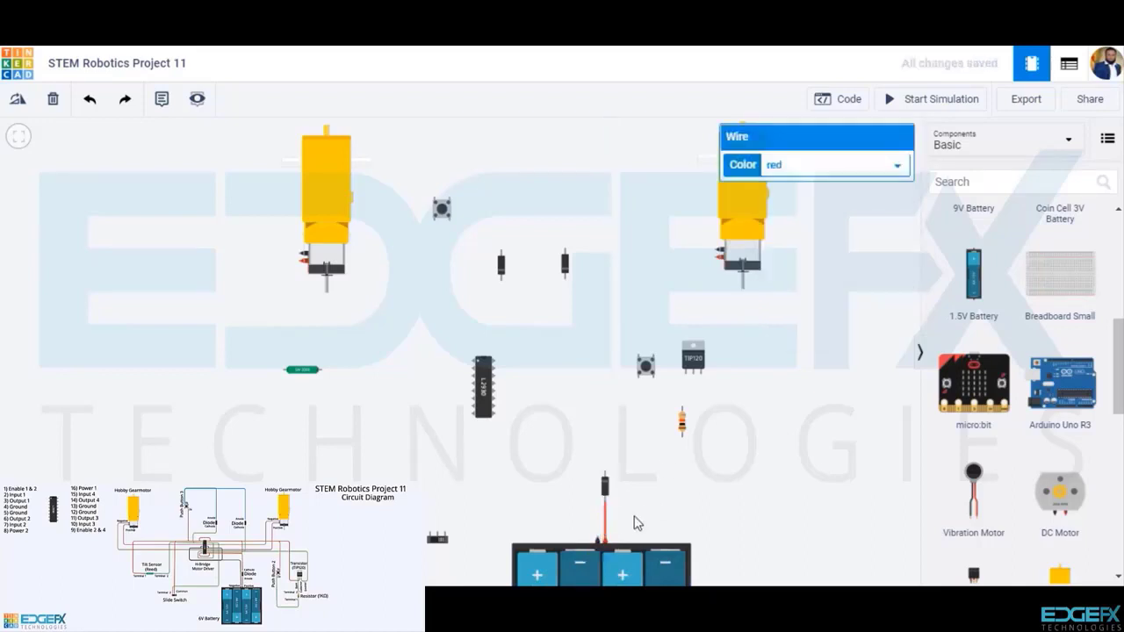
click(637, 523)
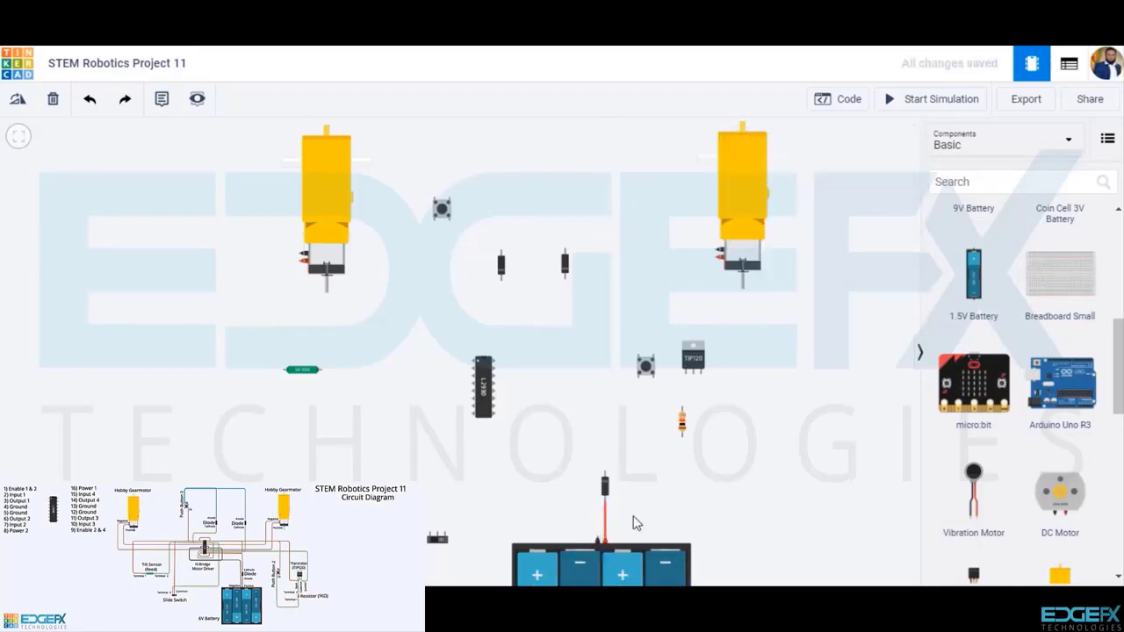
Step: Run a red wire from the lower diode's upper end to the motor driver's lower-right enable pin (pin 9)
click(604, 477)
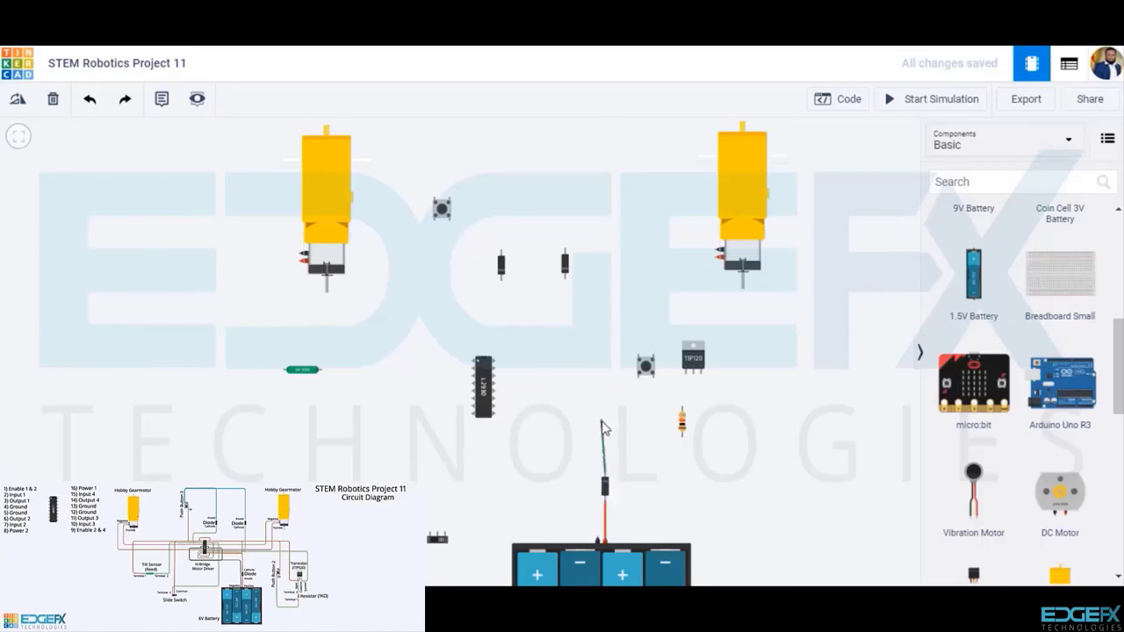
click(604, 413)
click(495, 413)
click(808, 166)
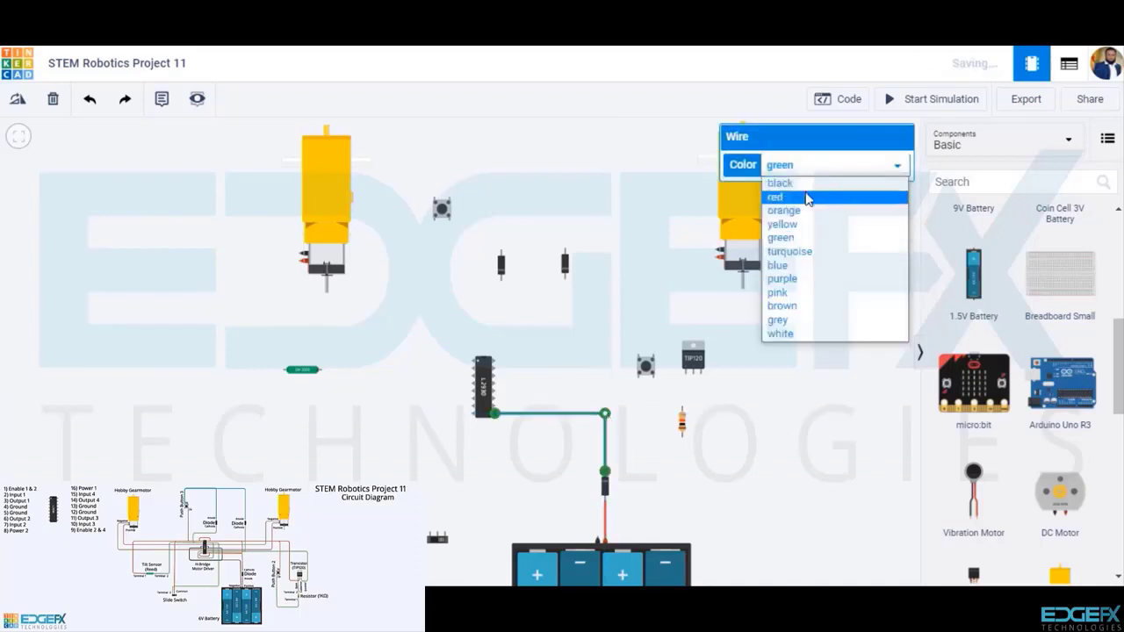
click(805, 193)
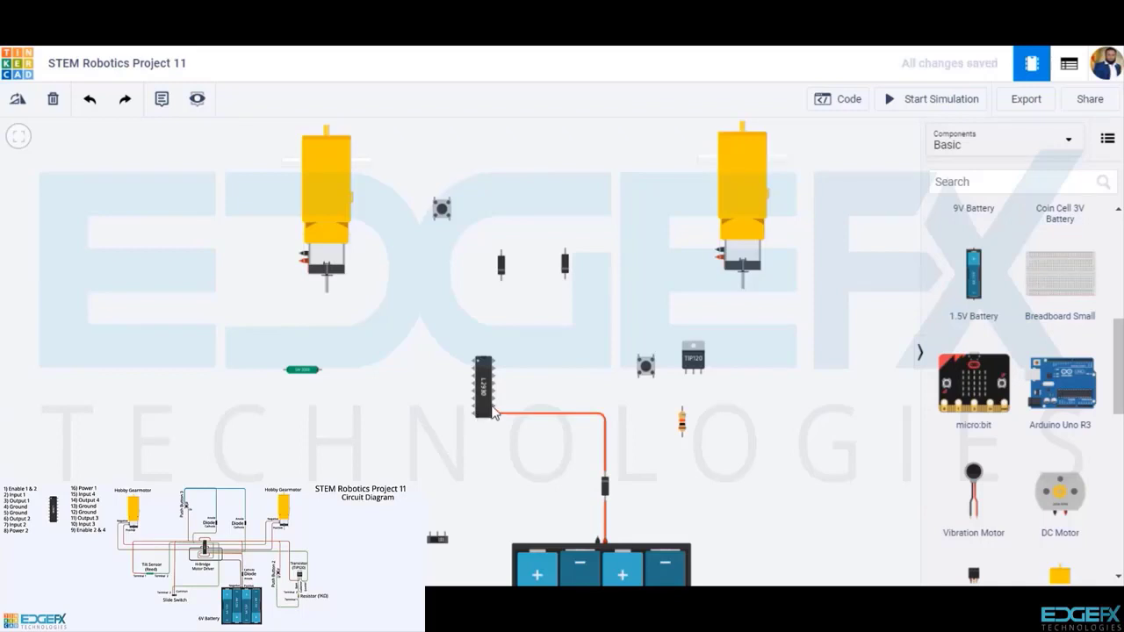
Step: Loop a red wire beneath the motor driver from its Power 2 pin (pin 8) to the lower-right enable pin
click(494, 413)
click(446, 412)
click(446, 442)
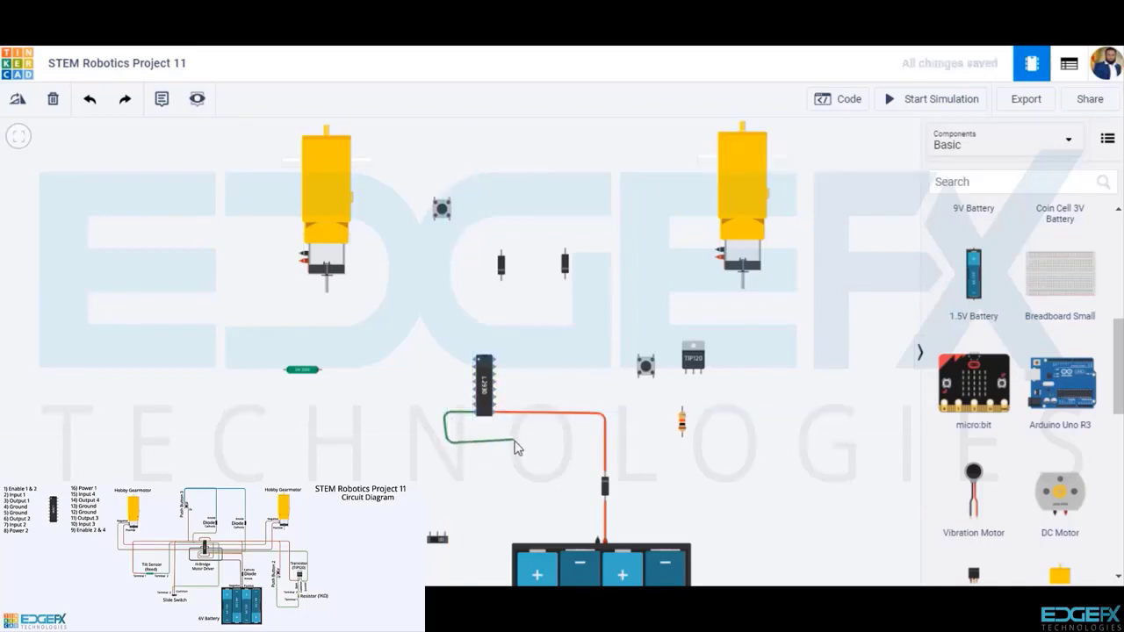
click(521, 442)
click(522, 413)
click(497, 413)
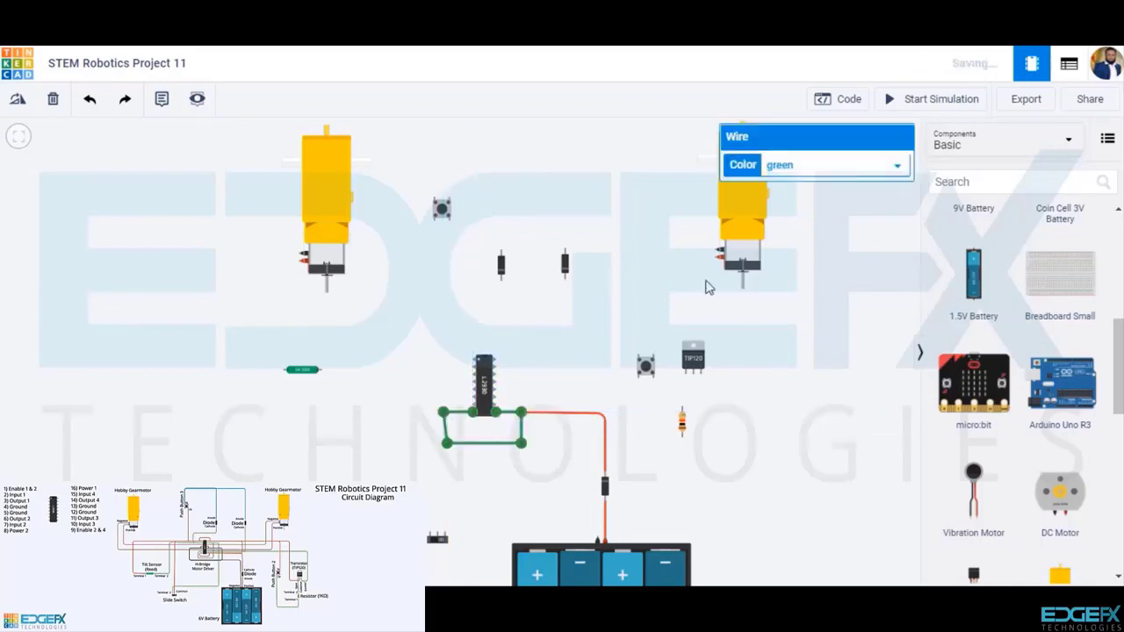
click(834, 165)
click(817, 200)
click(542, 450)
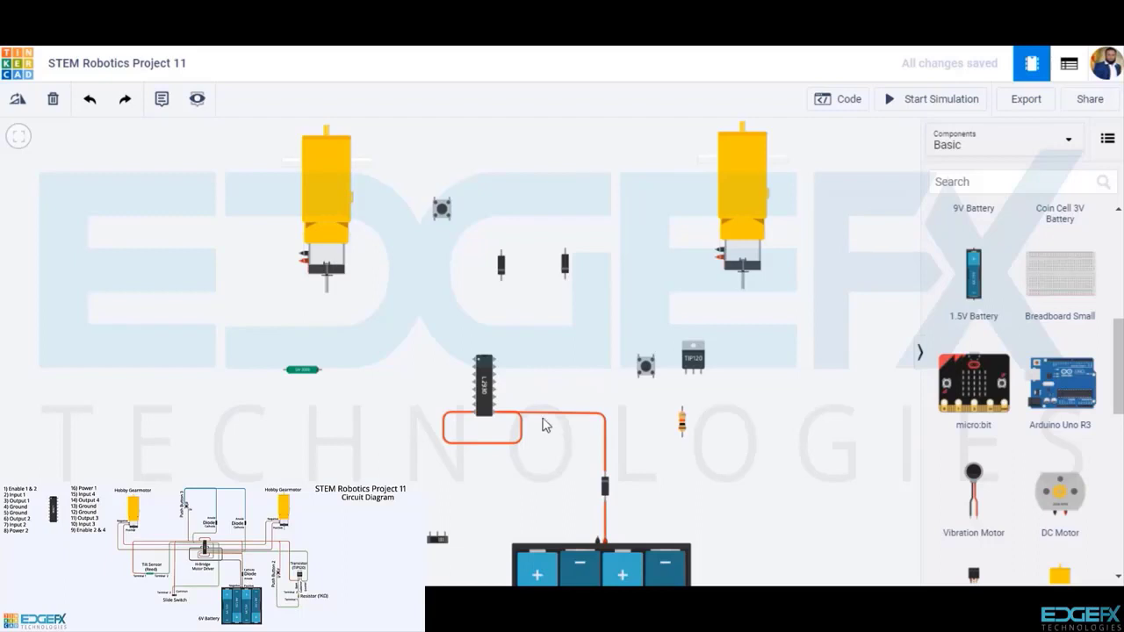
Step: Run a red wire up the motor driver's right side from the lower-right enable pin to Power 1 (pin 16)
click(496, 412)
click(517, 413)
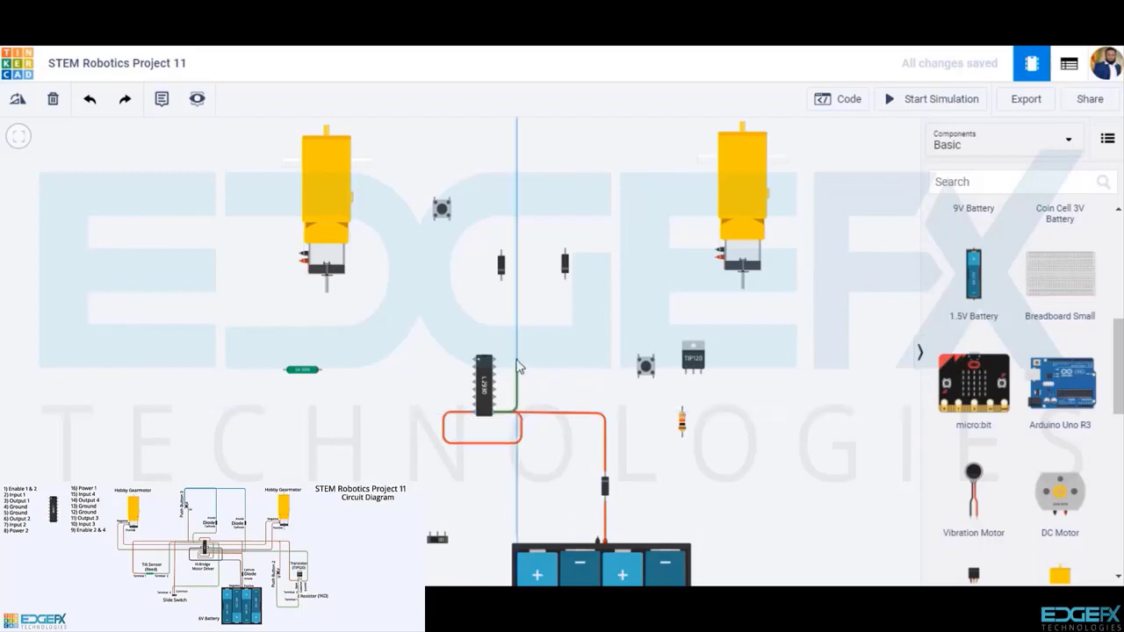
click(517, 358)
click(496, 358)
click(804, 165)
click(803, 196)
click(574, 373)
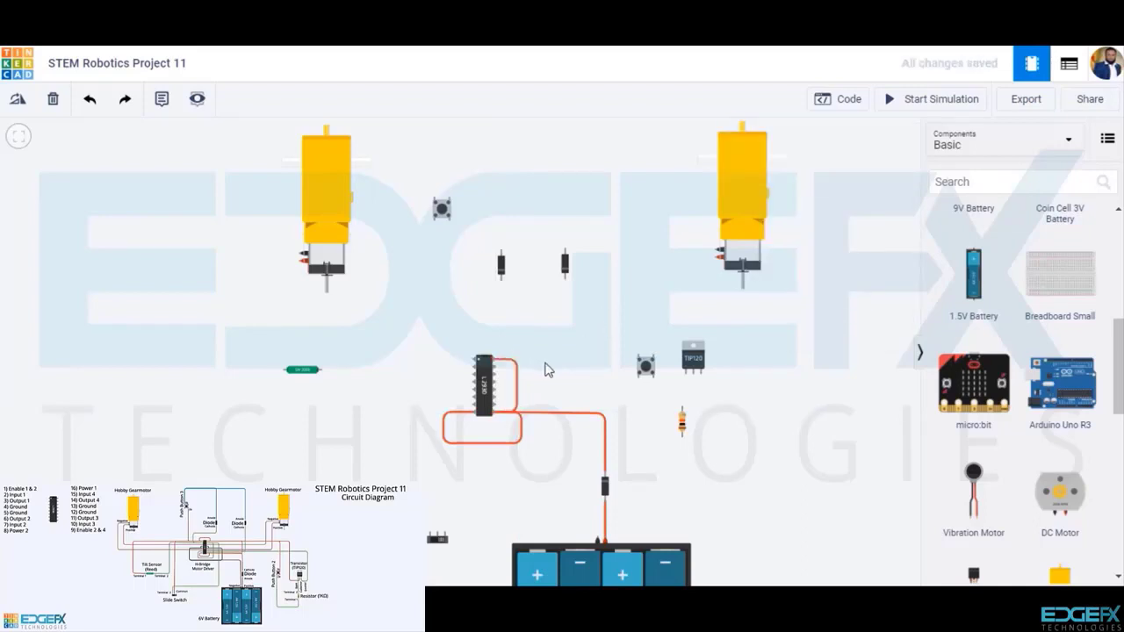
Step: Loop a red wire over the top of the motor driver from Power 1 to the Enable 1 & 2 pin
click(496, 359)
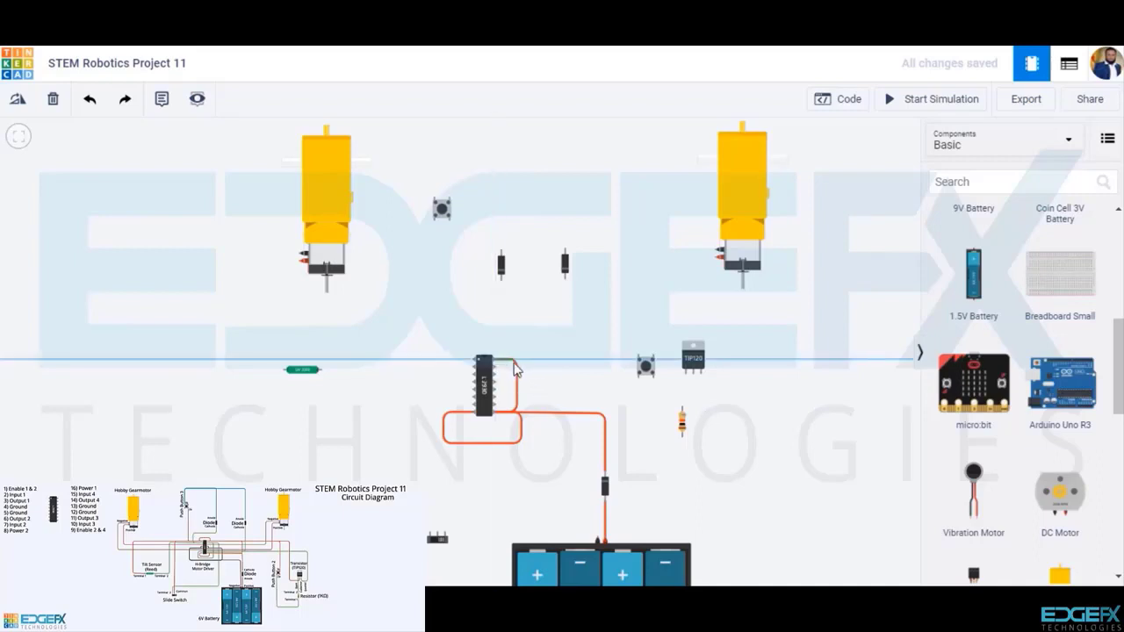
click(518, 336)
click(440, 337)
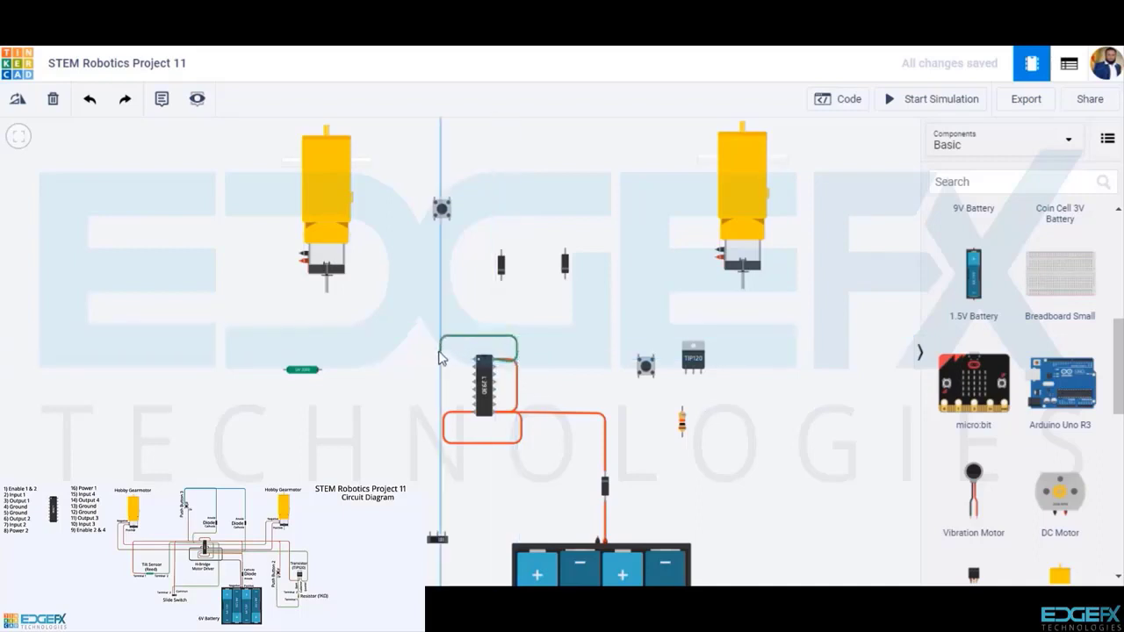
click(440, 359)
click(473, 359)
click(825, 165)
click(790, 196)
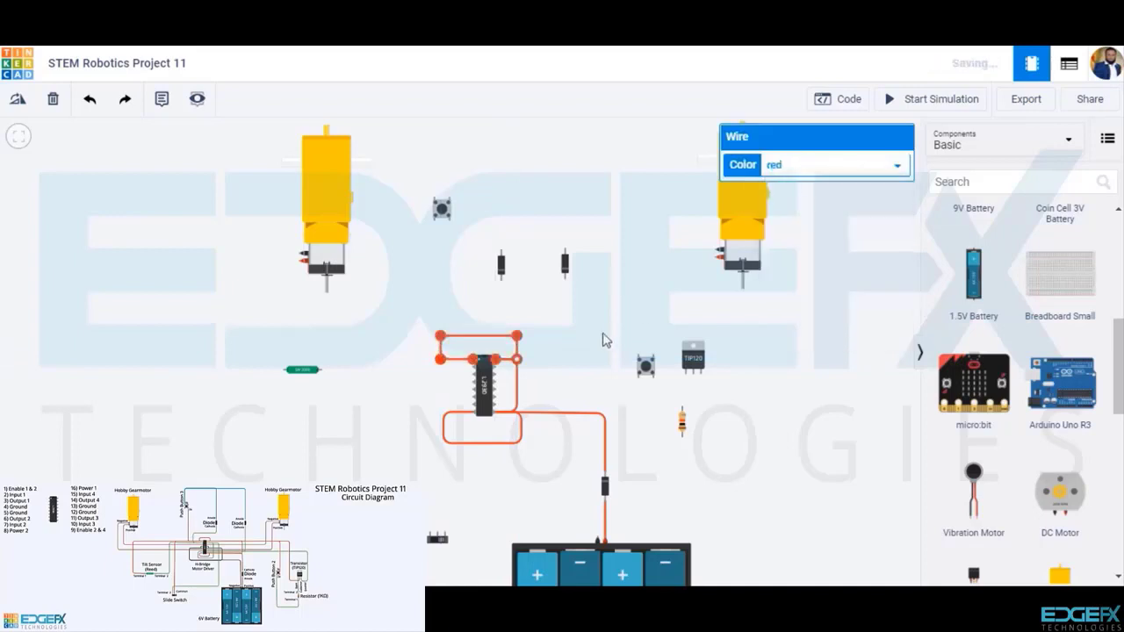
click(602, 339)
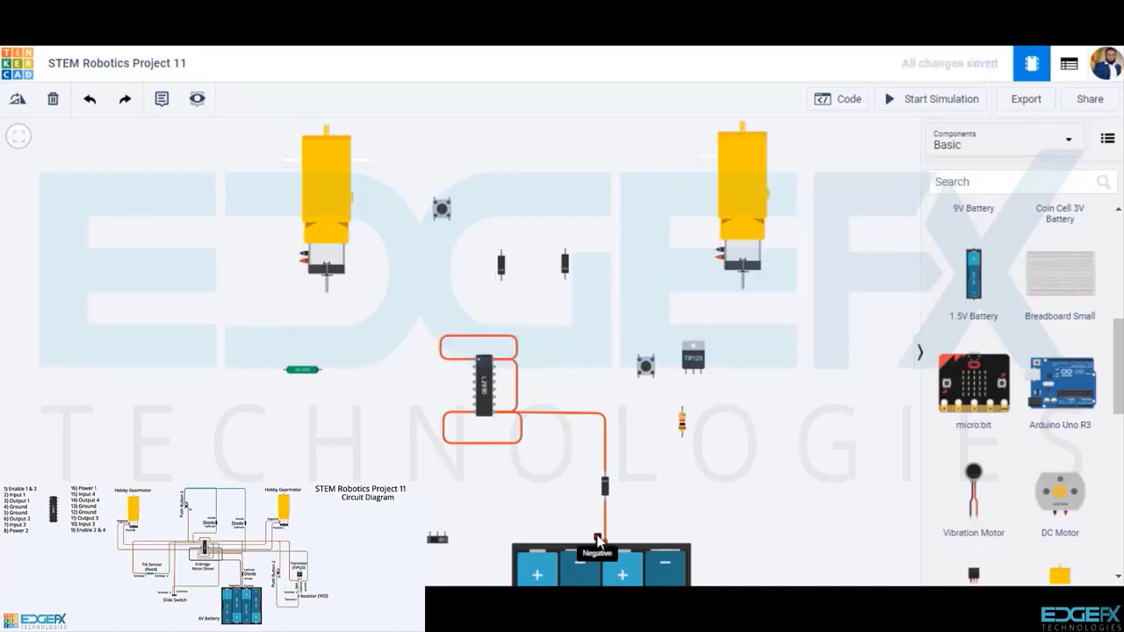
Step: Run a black wire from the battery pack's negative terminal to the motor driver's lower-left ground pin (pin 5)
click(598, 540)
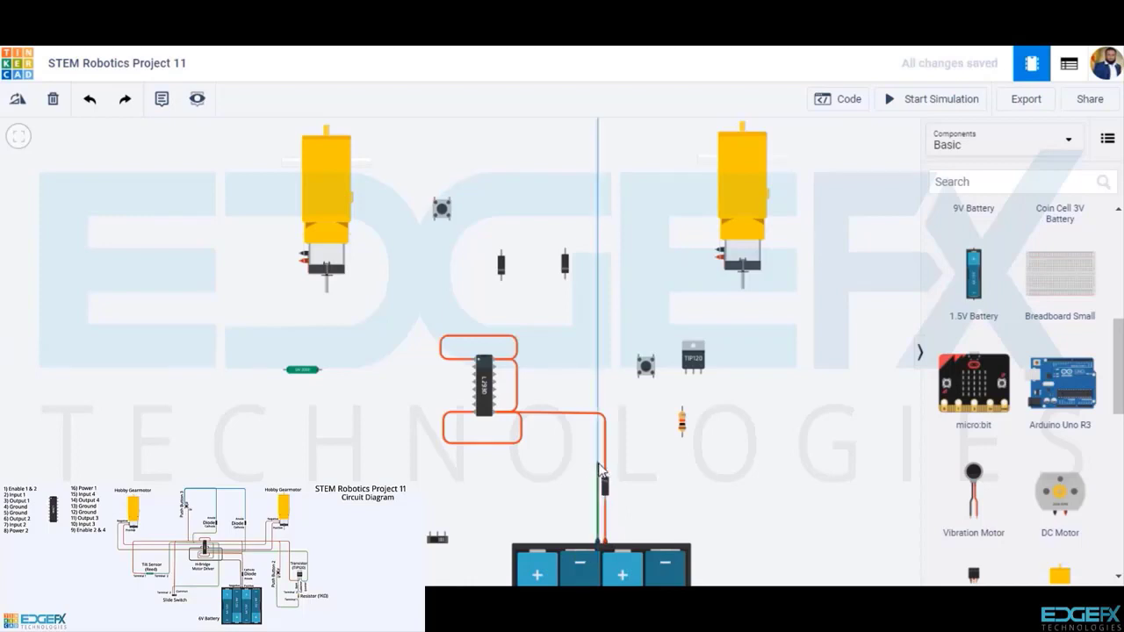
click(598, 461)
click(420, 389)
click(474, 389)
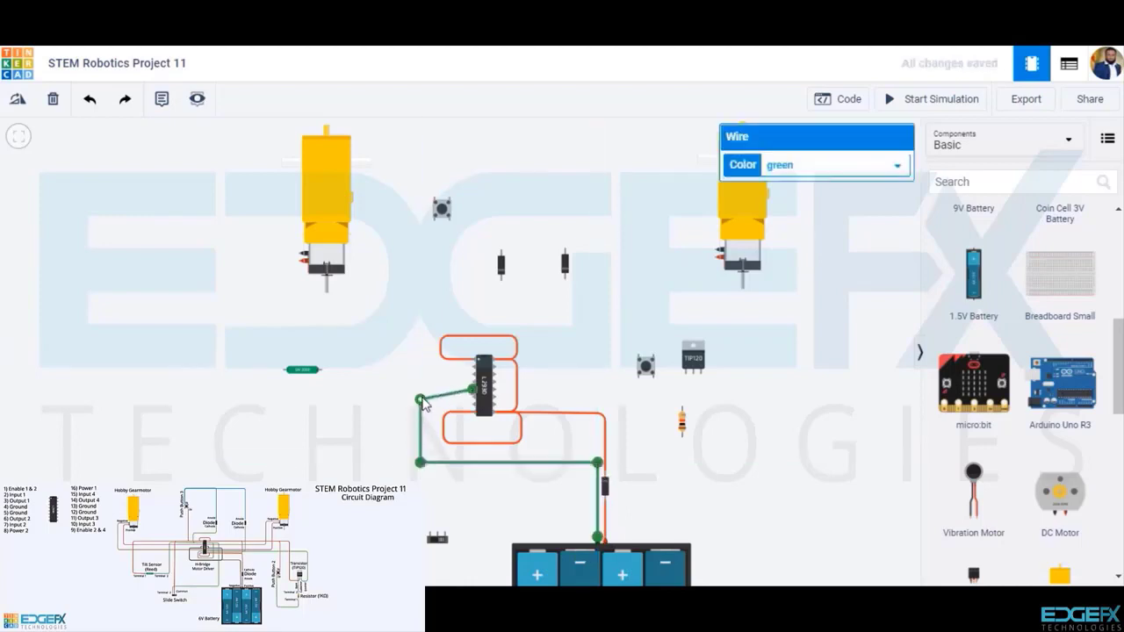
click(836, 166)
click(790, 186)
click(552, 453)
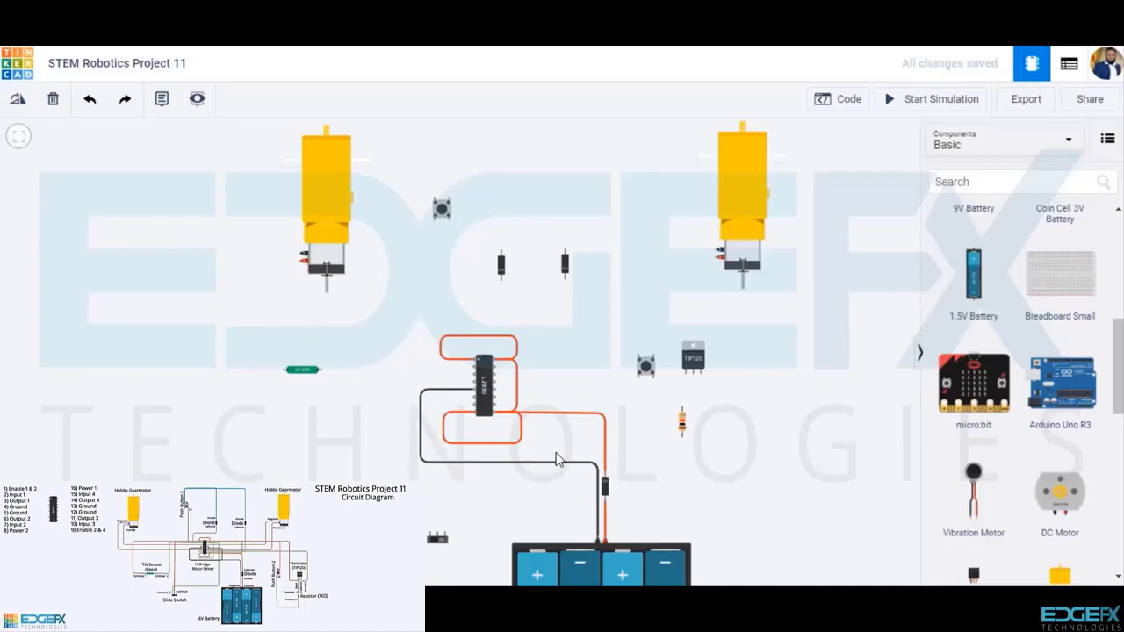
Step: Join the two ground pins on the motor driver's left side (pins 4 and 5) with a black wire
click(475, 381)
click(457, 382)
click(457, 388)
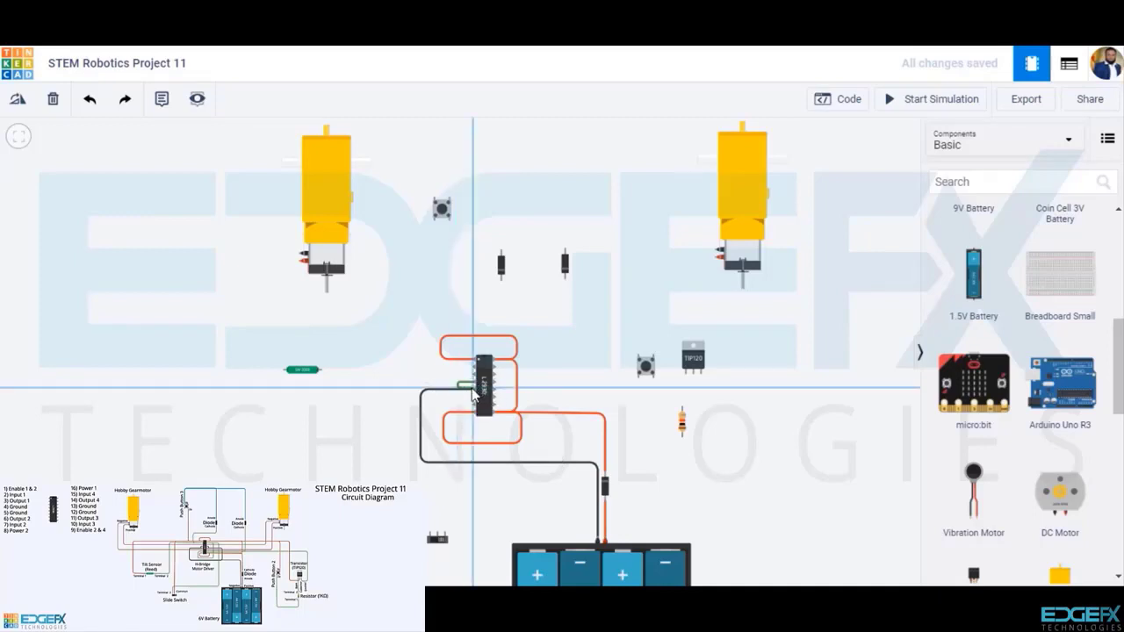
click(475, 389)
click(808, 165)
click(782, 184)
click(502, 406)
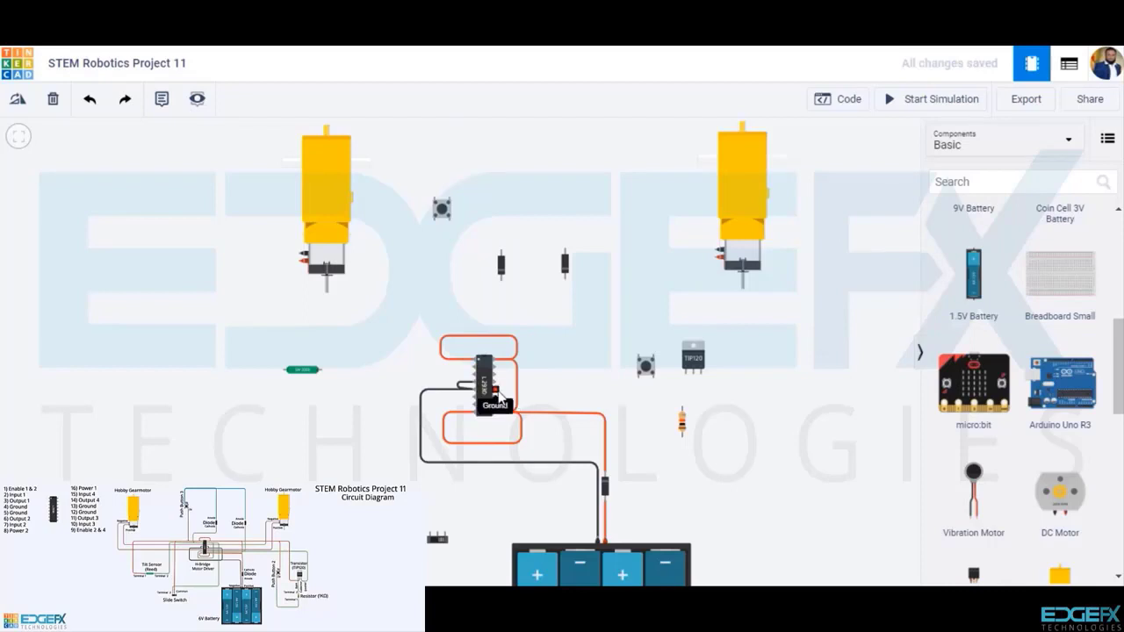
Step: Join the two ground pins on the motor driver's right side (pins 12 and 13) with a black wire
click(497, 390)
click(504, 390)
click(504, 381)
click(500, 386)
click(518, 404)
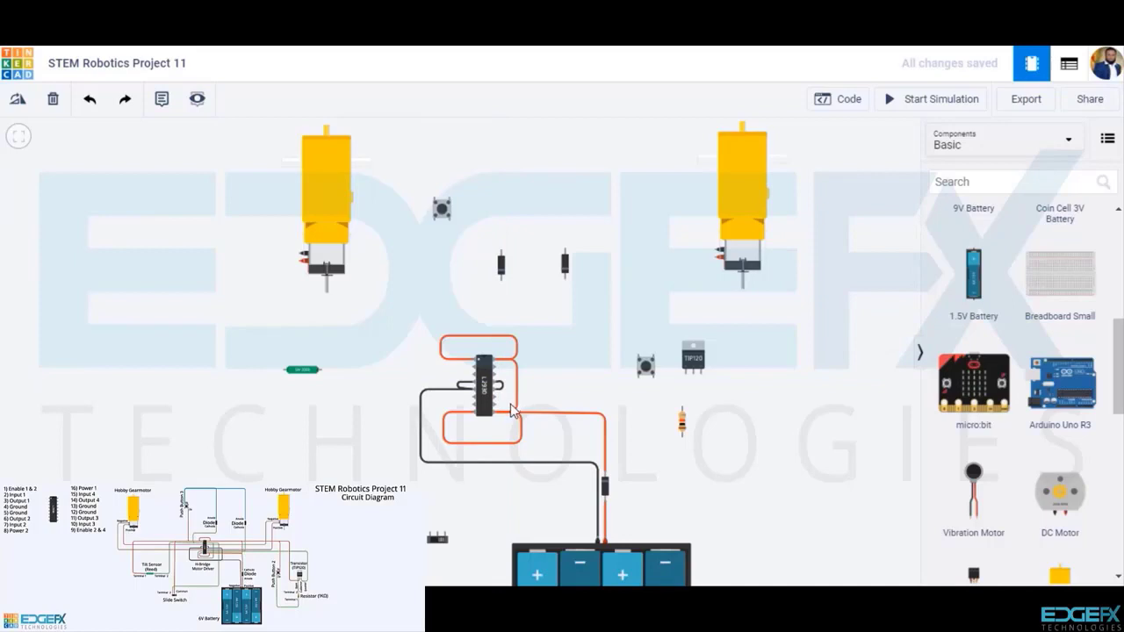
Step: Loop a black wire beneath the motor driver from its lower-right ground pin (pin 12) to its lower-left ground pin (pin 5)
click(498, 390)
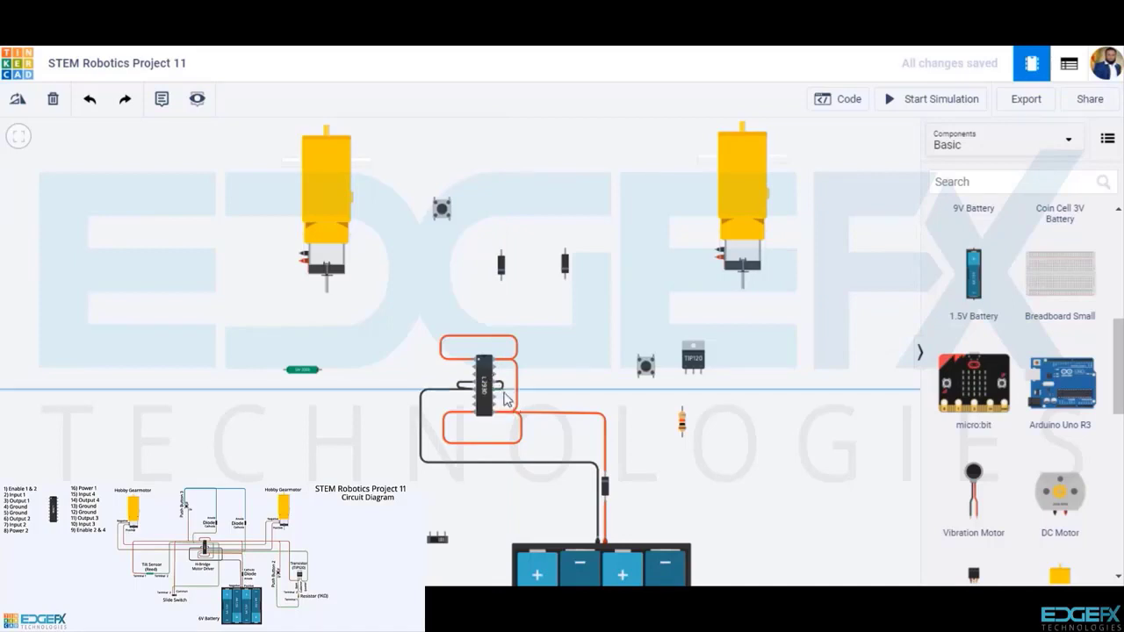
click(517, 390)
click(518, 458)
click(422, 459)
click(421, 389)
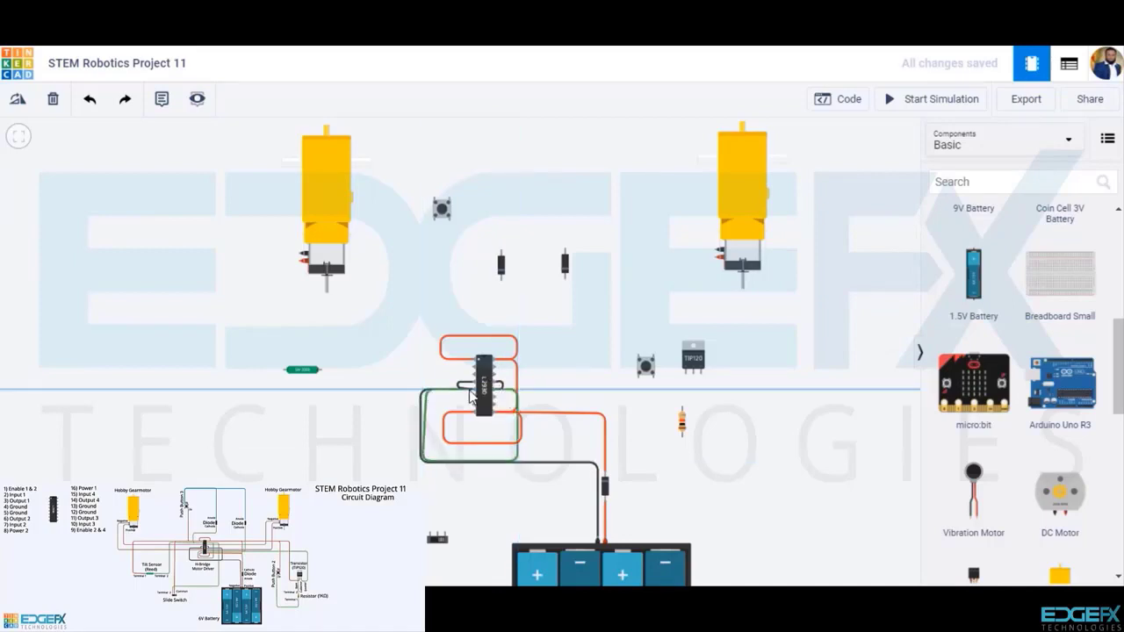
click(473, 391)
click(827, 164)
click(806, 183)
click(597, 388)
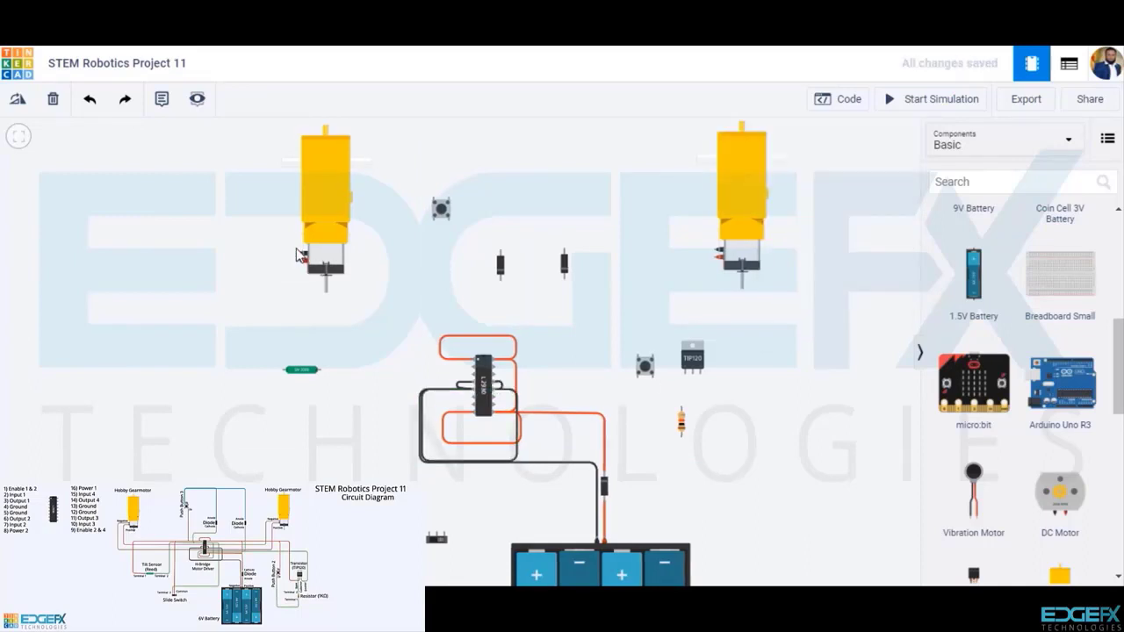
Step: Connect the left gearmotor's red terminal to the motor driver's Output 1 pin with a blue wire
click(301, 257)
click(268, 261)
click(268, 321)
click(362, 321)
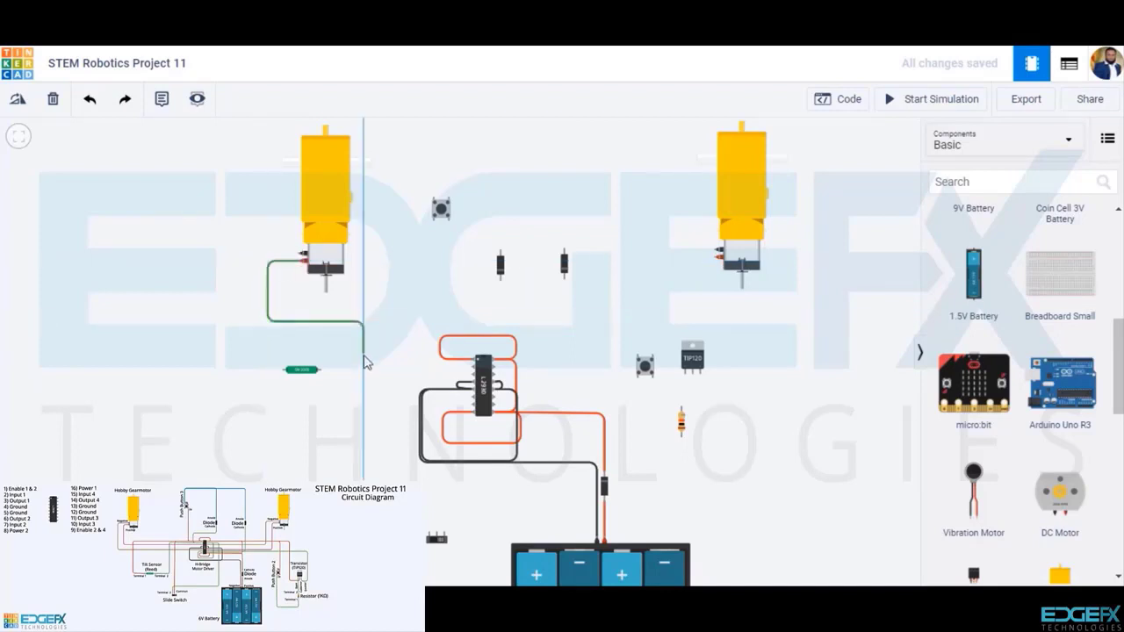
click(362, 374)
click(472, 374)
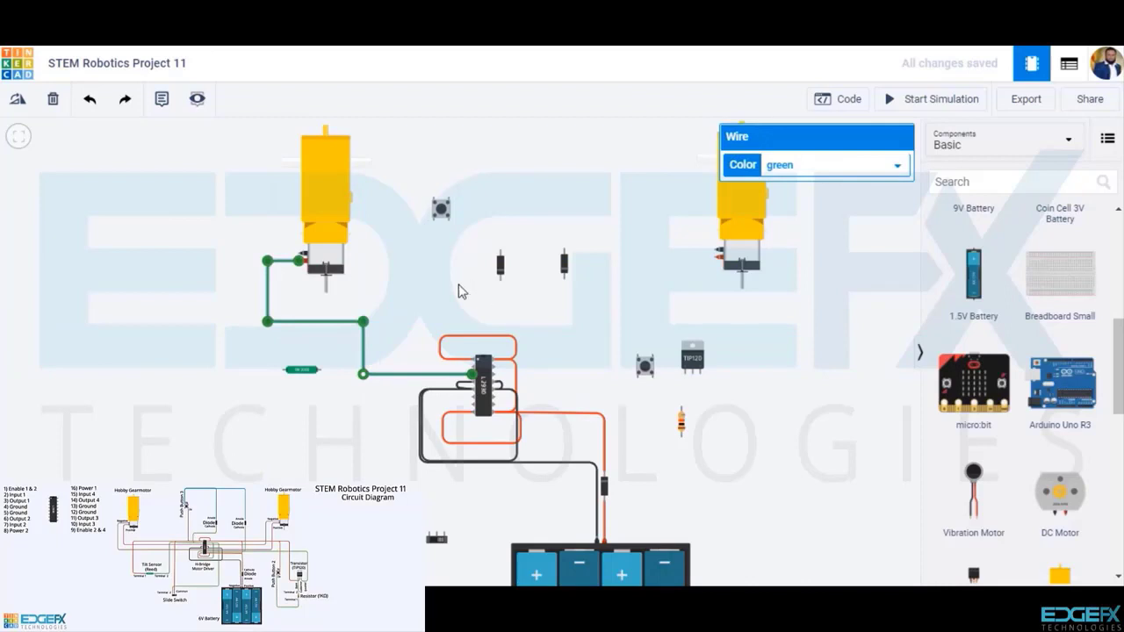
click(778, 166)
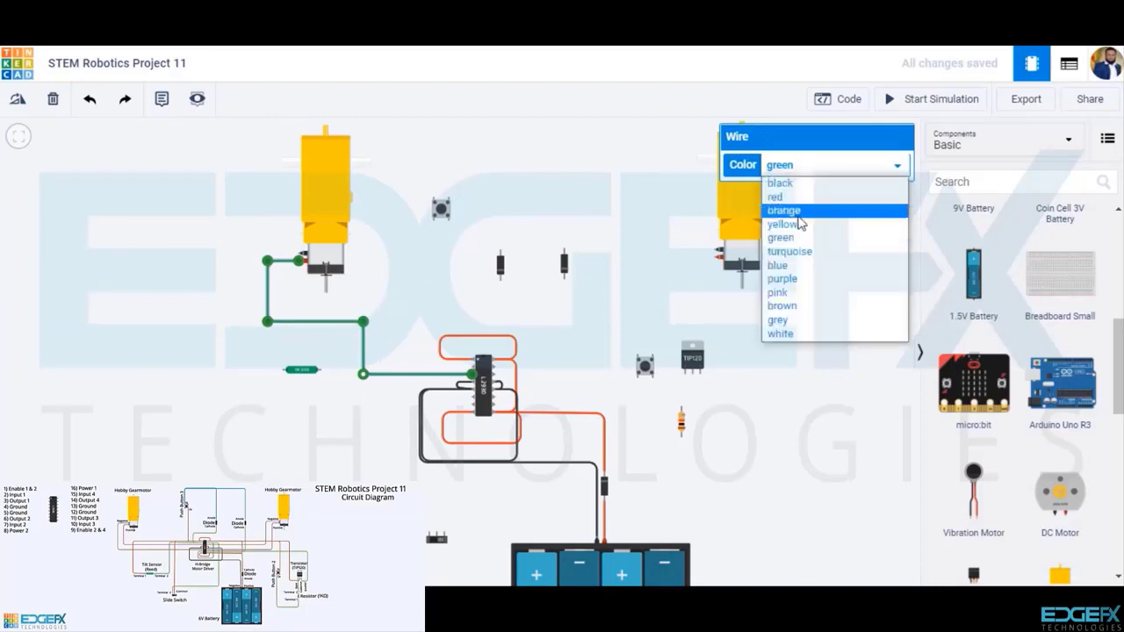
click(778, 265)
click(396, 409)
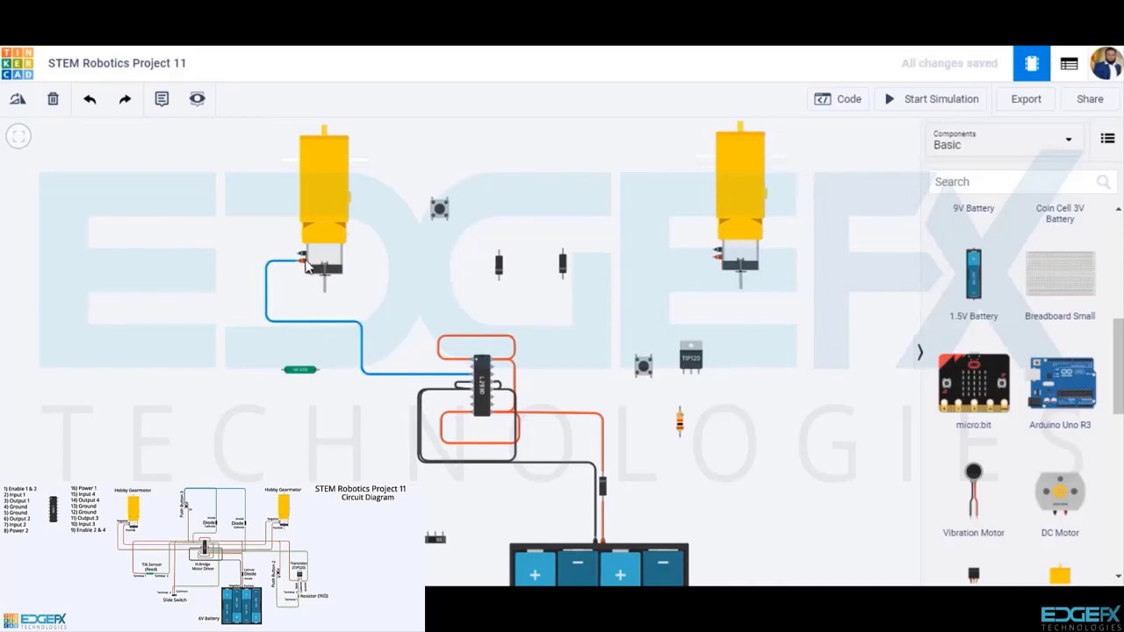
Step: Connect the left gearmotor's black terminal to the motor driver's Output 2 pin with a purple wire
click(302, 254)
click(280, 254)
click(280, 334)
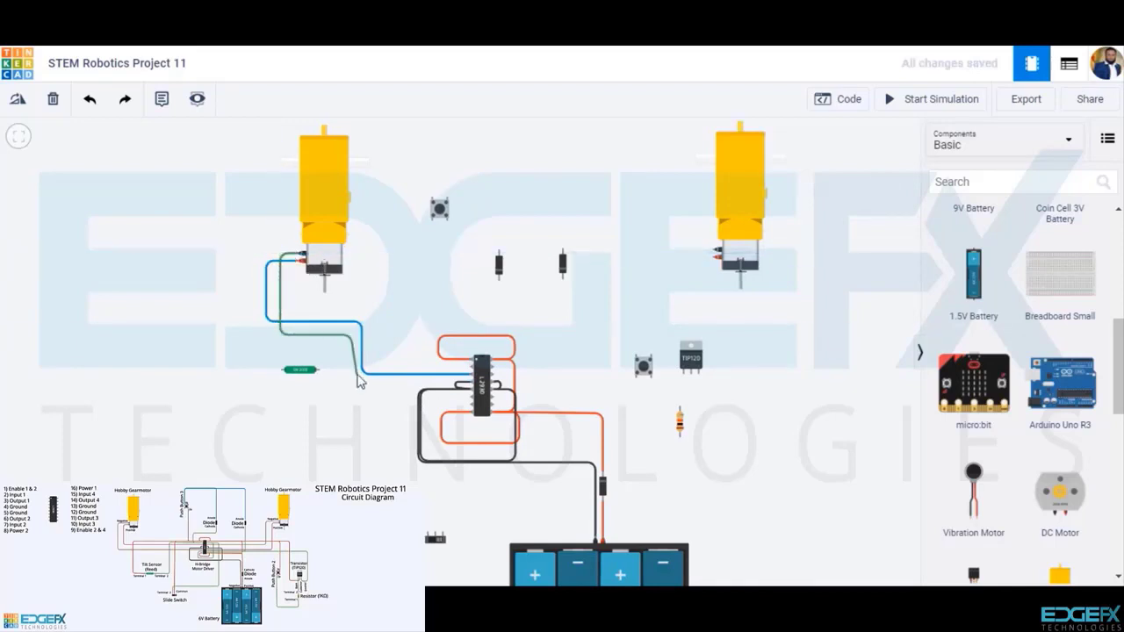
click(350, 335)
click(351, 403)
click(470, 398)
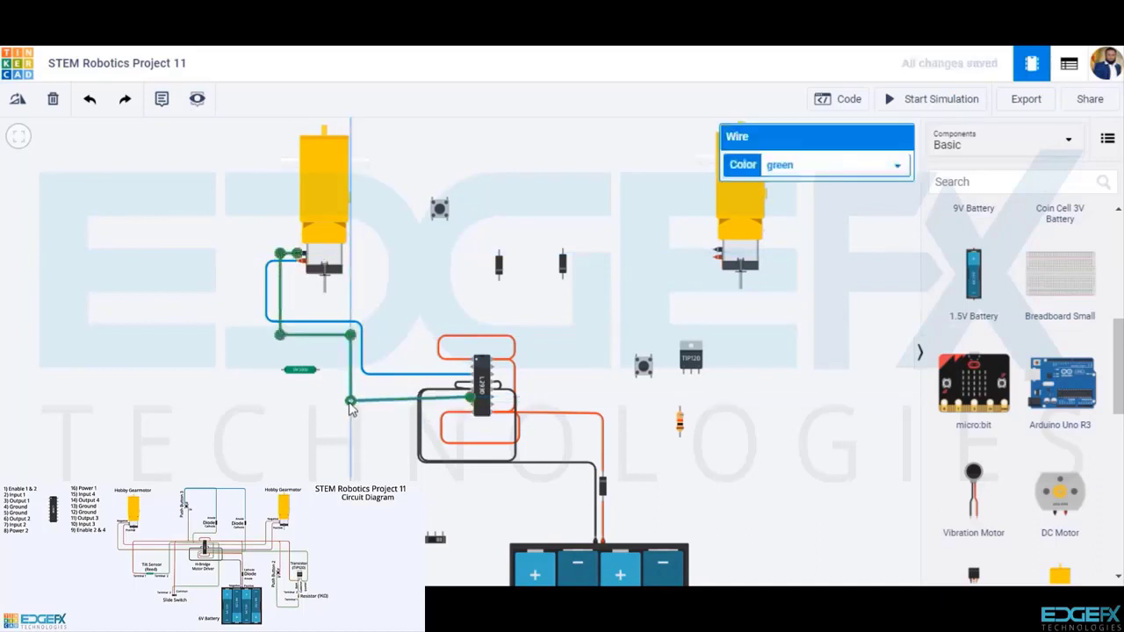
click(834, 165)
click(778, 280)
click(784, 257)
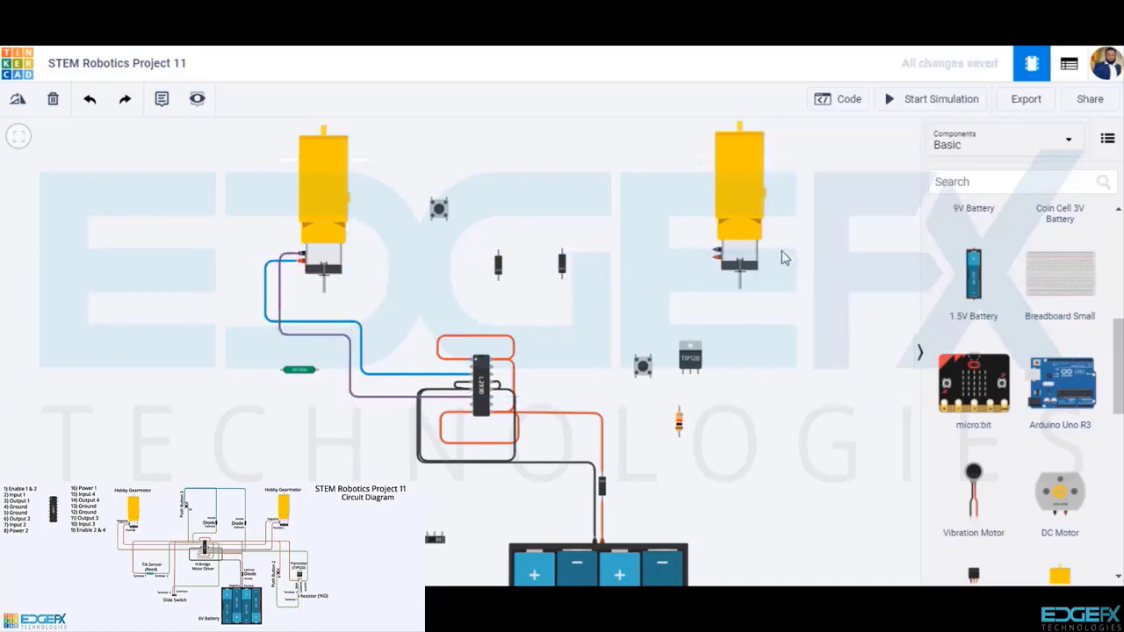
Step: Connect the right gearmotor's red terminal to the motor driver's Output 3 pin with a blue wire
click(715, 257)
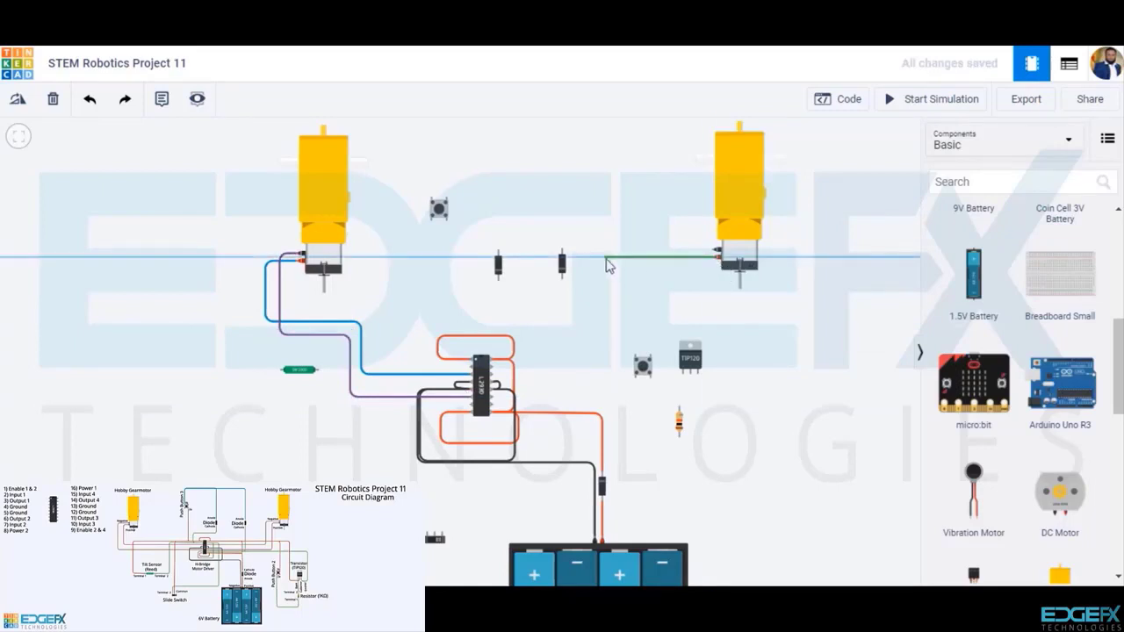
click(604, 258)
click(604, 395)
click(492, 397)
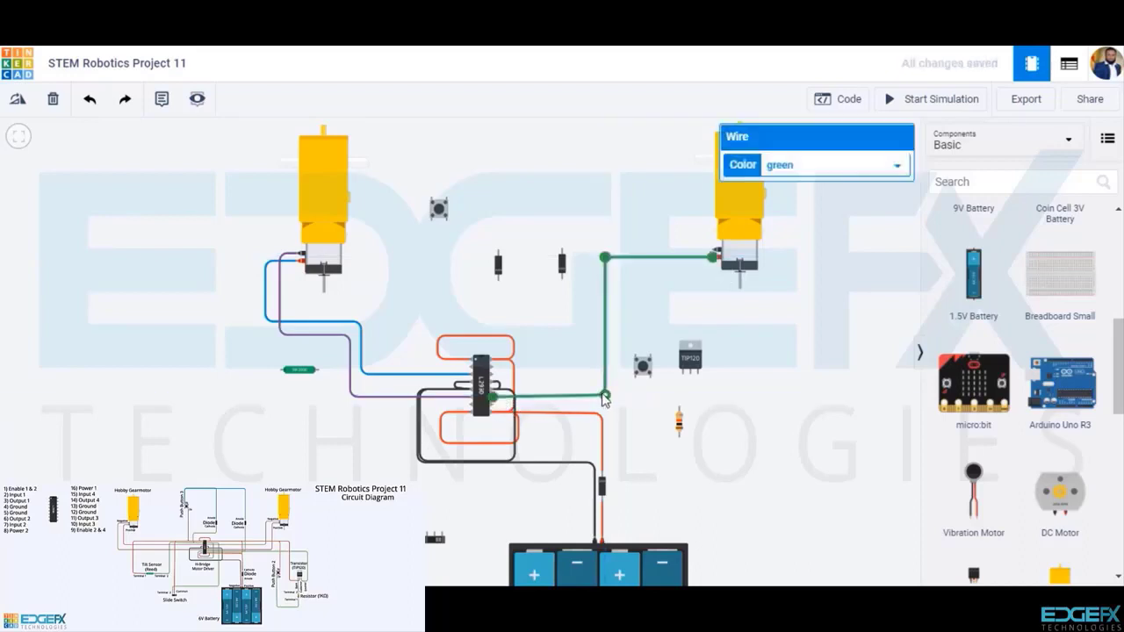
click(897, 165)
click(778, 266)
click(663, 292)
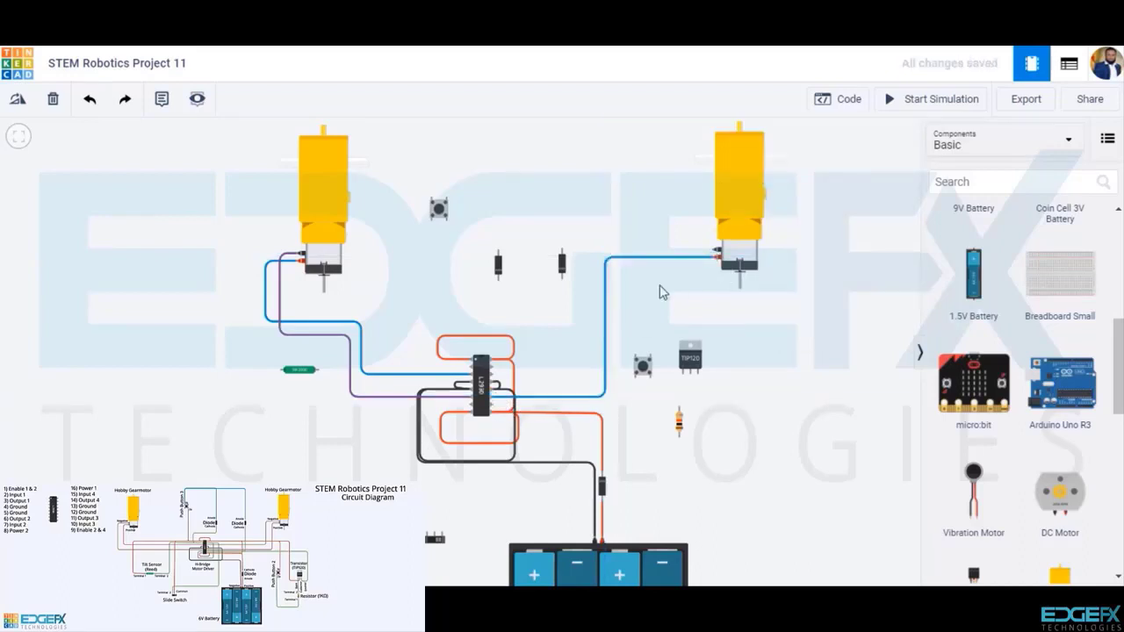
Step: Connect the right gearmotor's black terminal to the motor driver's Output 4 pin with a purple wire
click(714, 252)
click(614, 252)
click(613, 356)
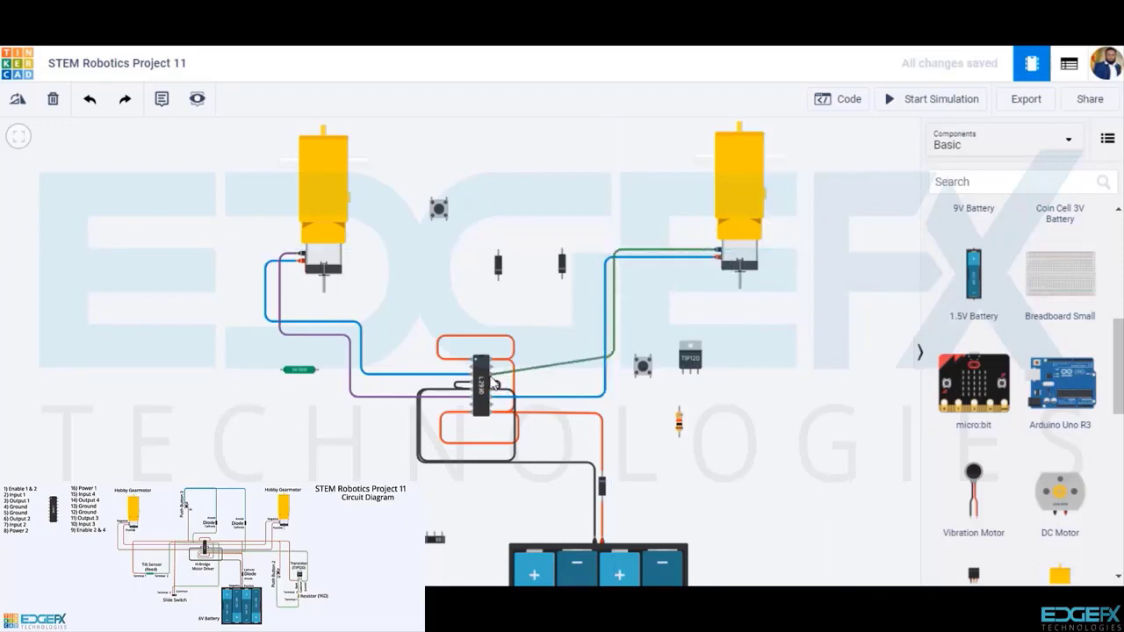
click(493, 373)
click(897, 165)
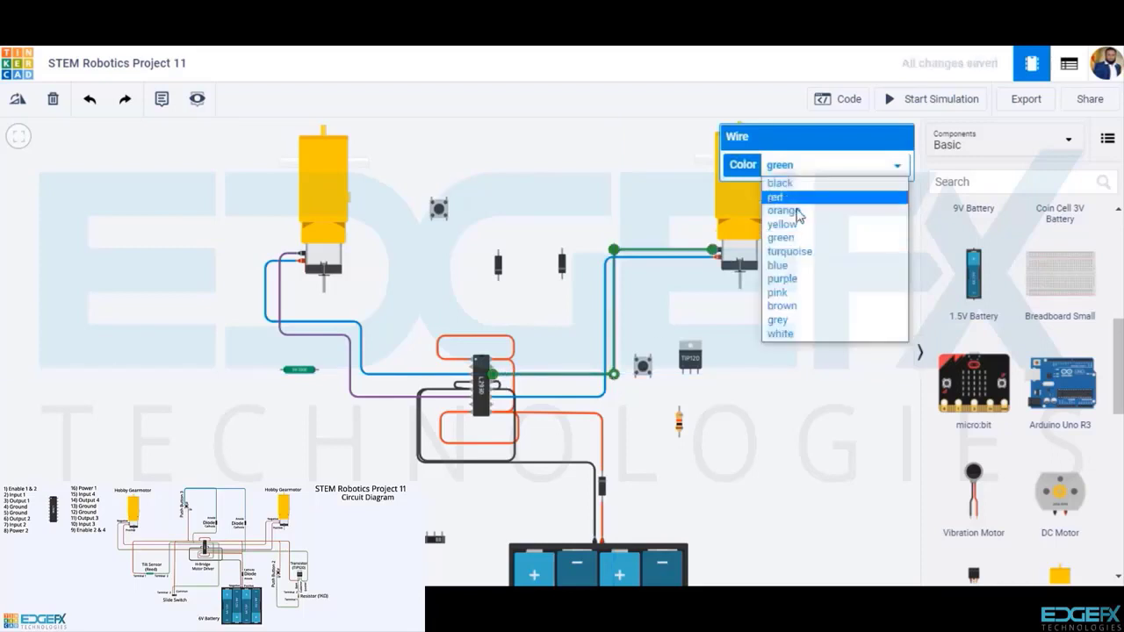
click(778, 275)
click(276, 381)
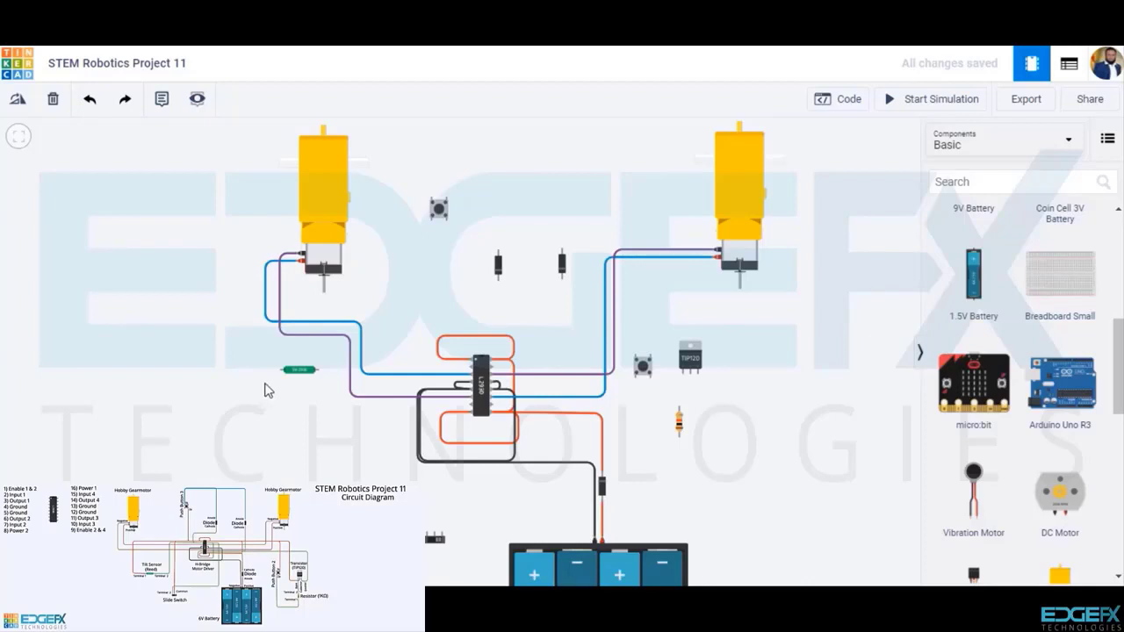
Step: Wire the tilt sensor's left terminal to Enable 1 & 2 in red and its right terminal to Input 1 in green
click(282, 369)
click(270, 369)
click(270, 358)
click(470, 360)
click(848, 165)
click(778, 195)
click(400, 336)
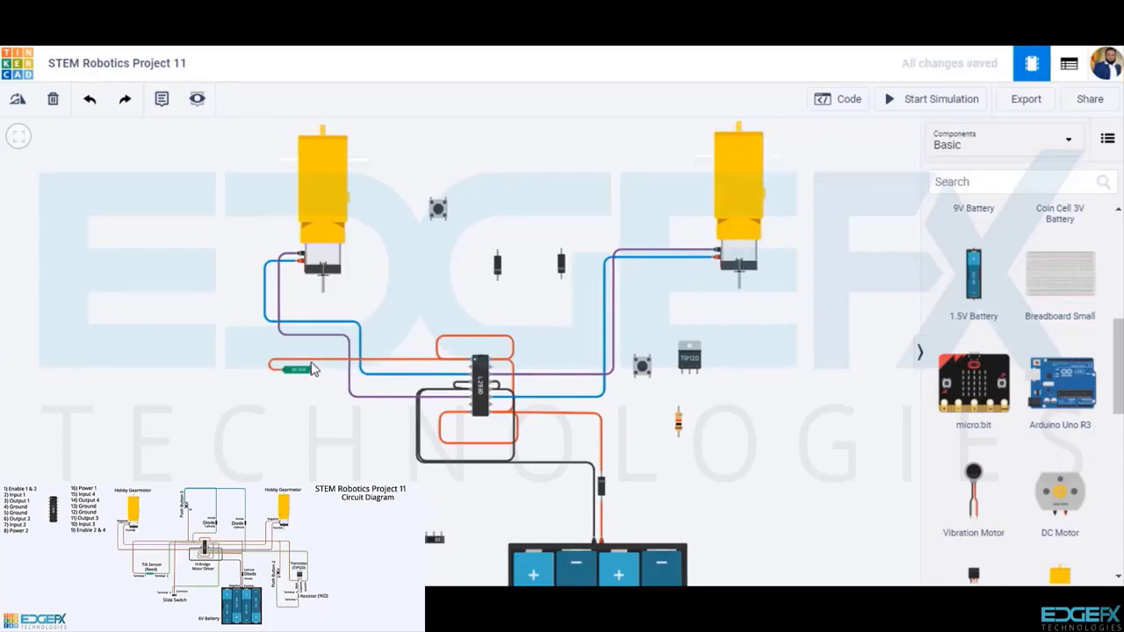
click(312, 369)
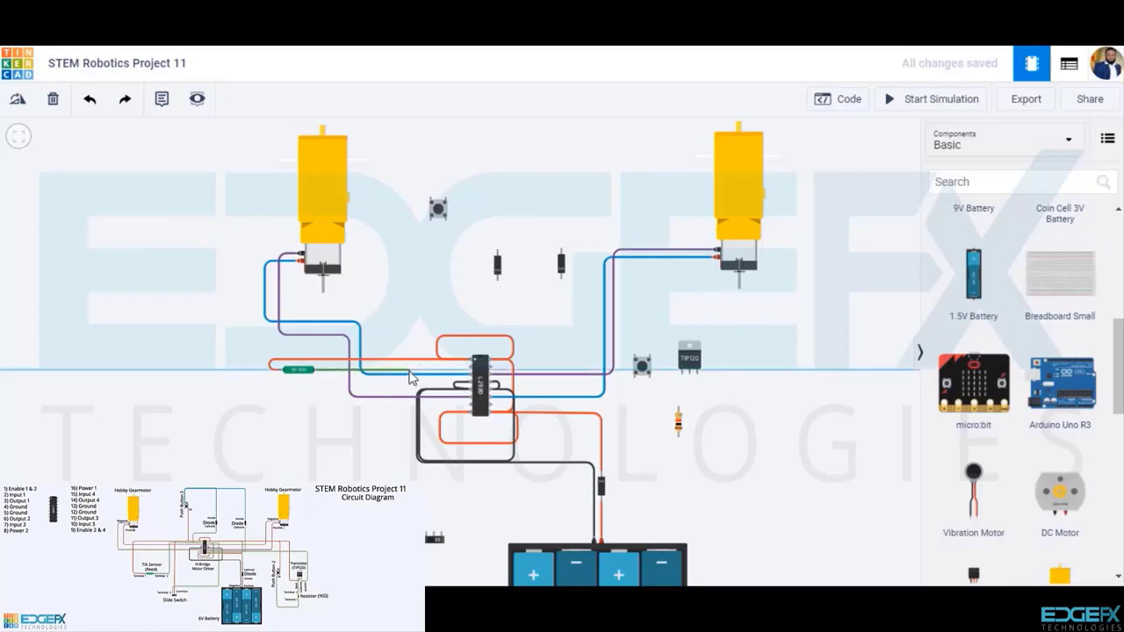
click(479, 369)
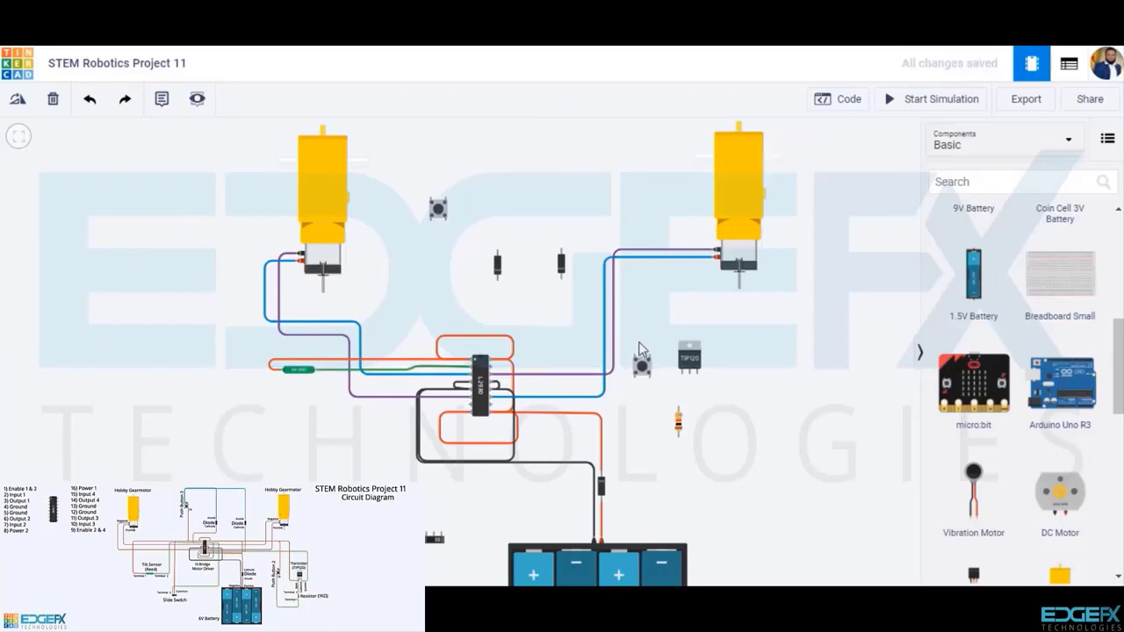
Step: Connect Terminal 1b of the push button beside the transistor to the motor driver's Power 1 pin with a red wire
click(635, 358)
click(502, 355)
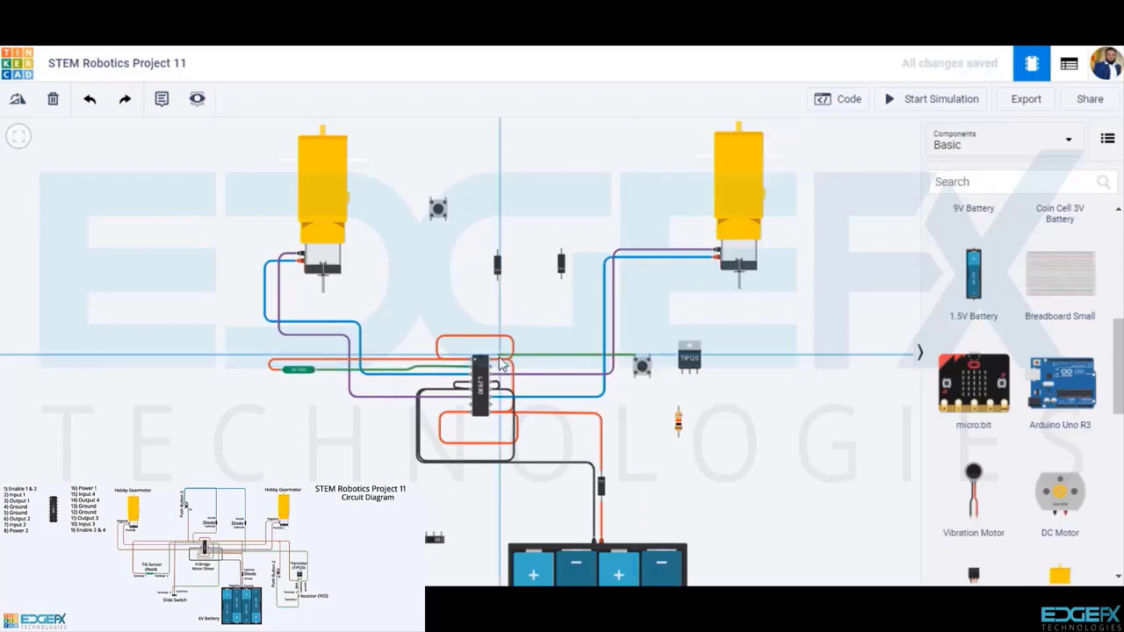
click(498, 360)
click(803, 168)
click(797, 209)
click(689, 303)
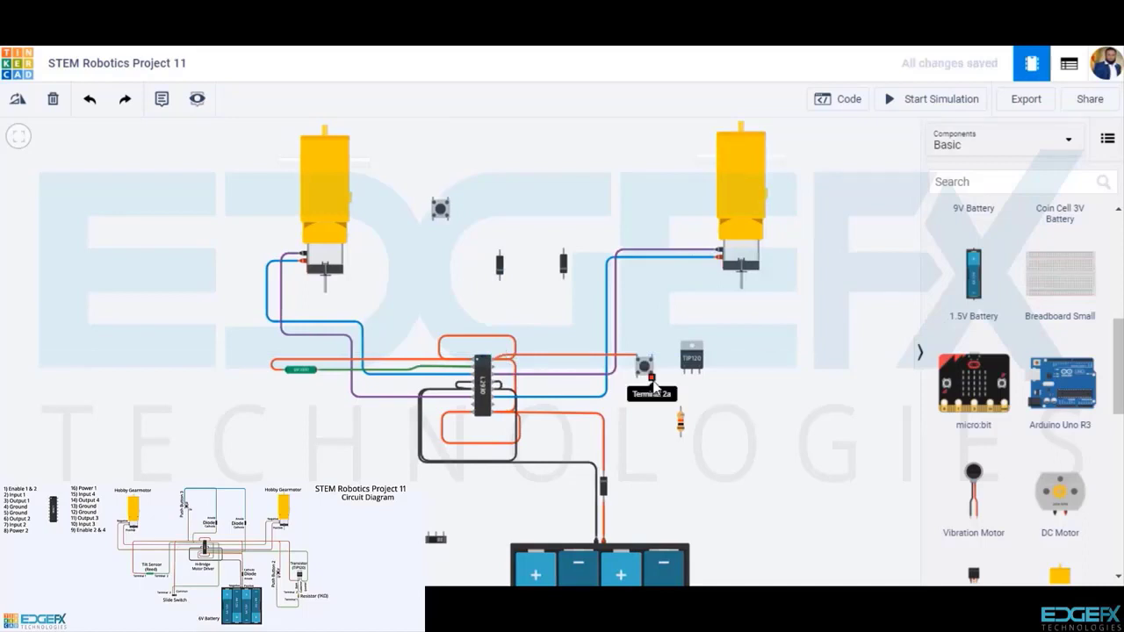
Step: Run green wires from the lower push button's Terminal 2a to the resistor's lower end and from the resistor's Terminal 2 to the transistor's base
click(653, 385)
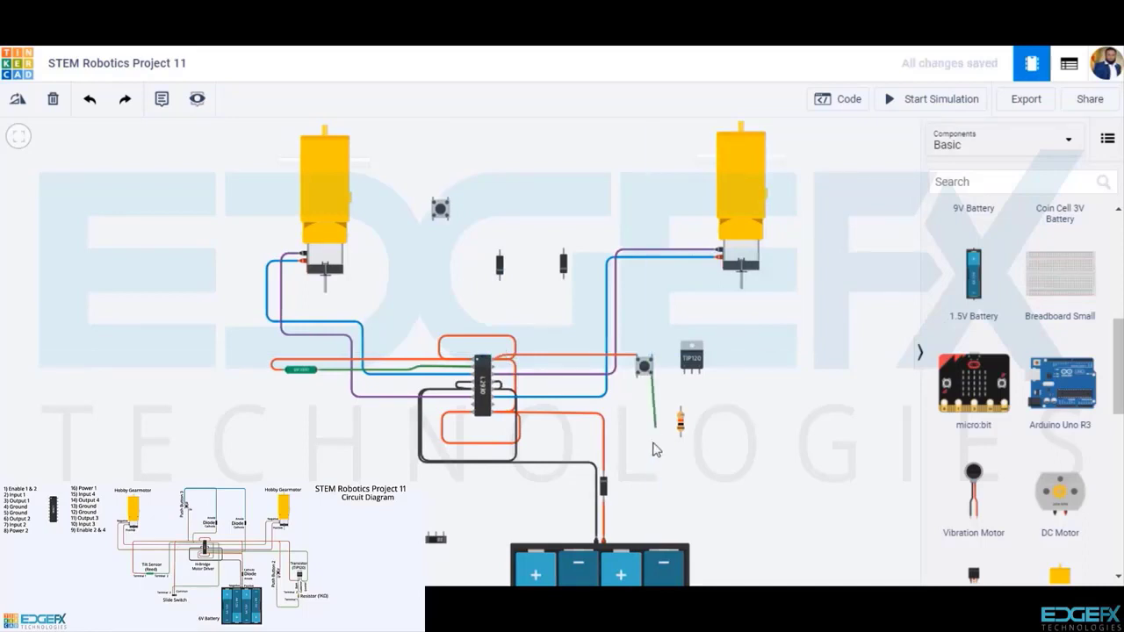
click(652, 450)
click(680, 450)
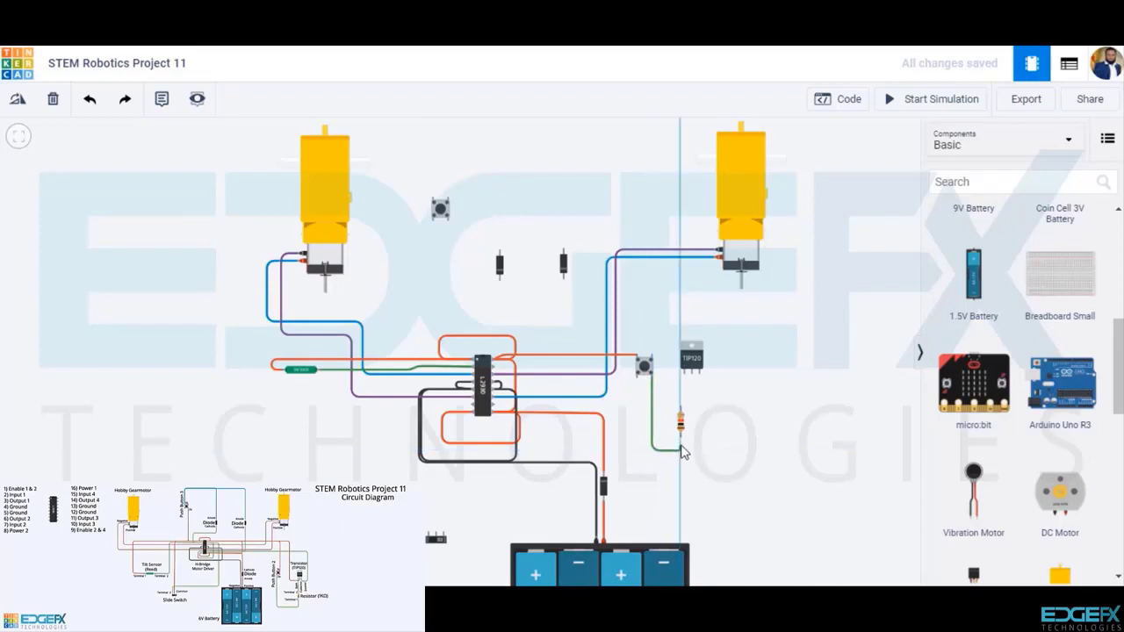
click(681, 436)
click(664, 404)
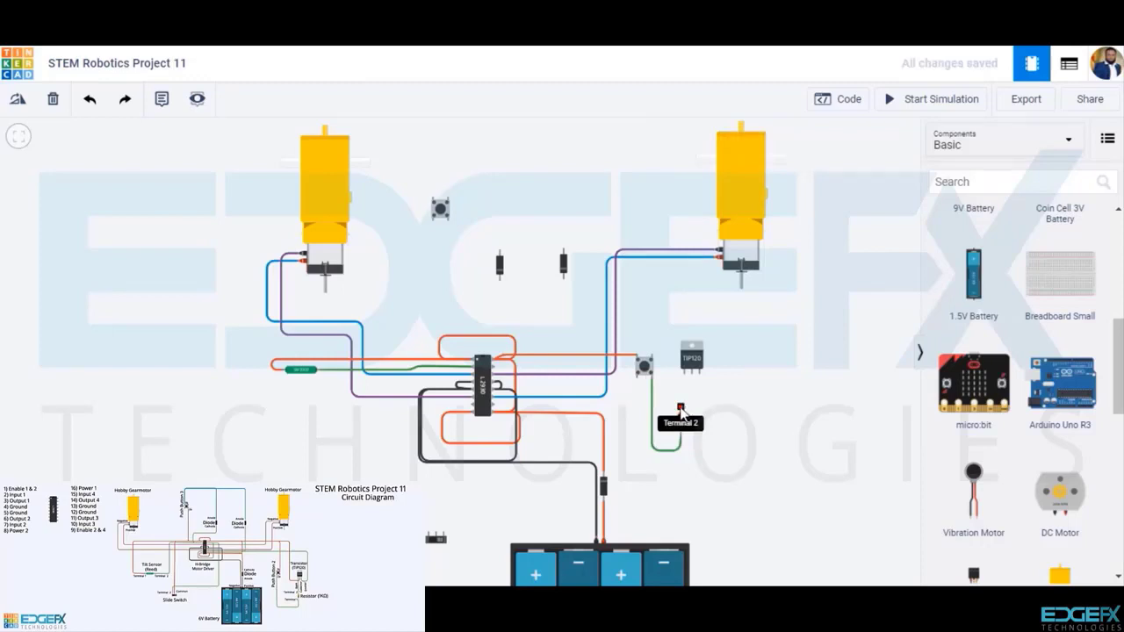
click(682, 409)
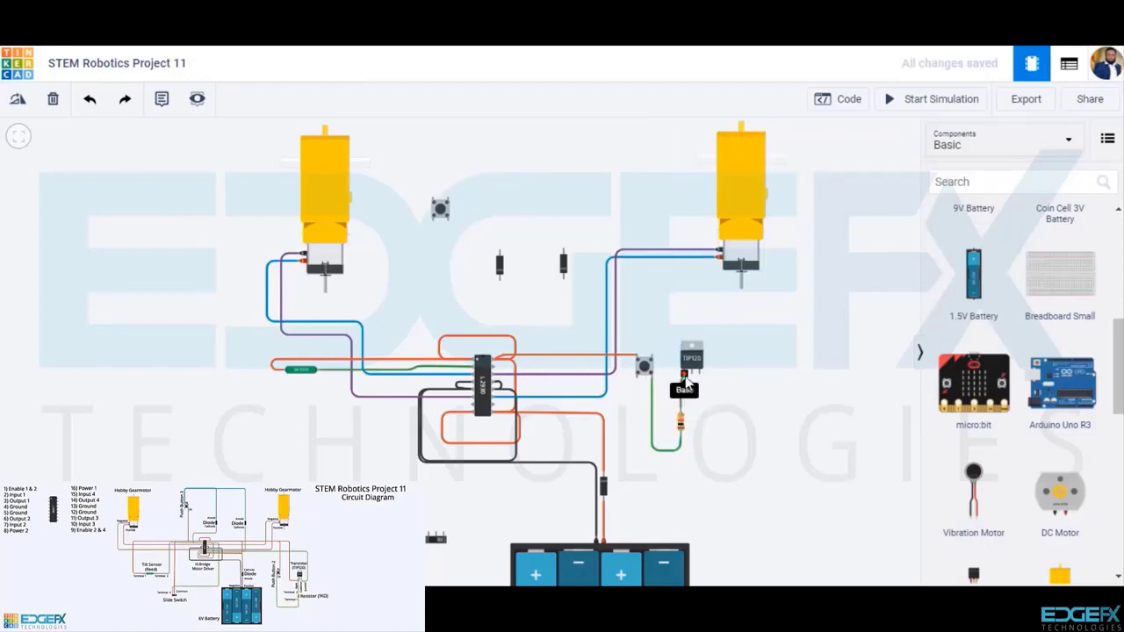
click(691, 376)
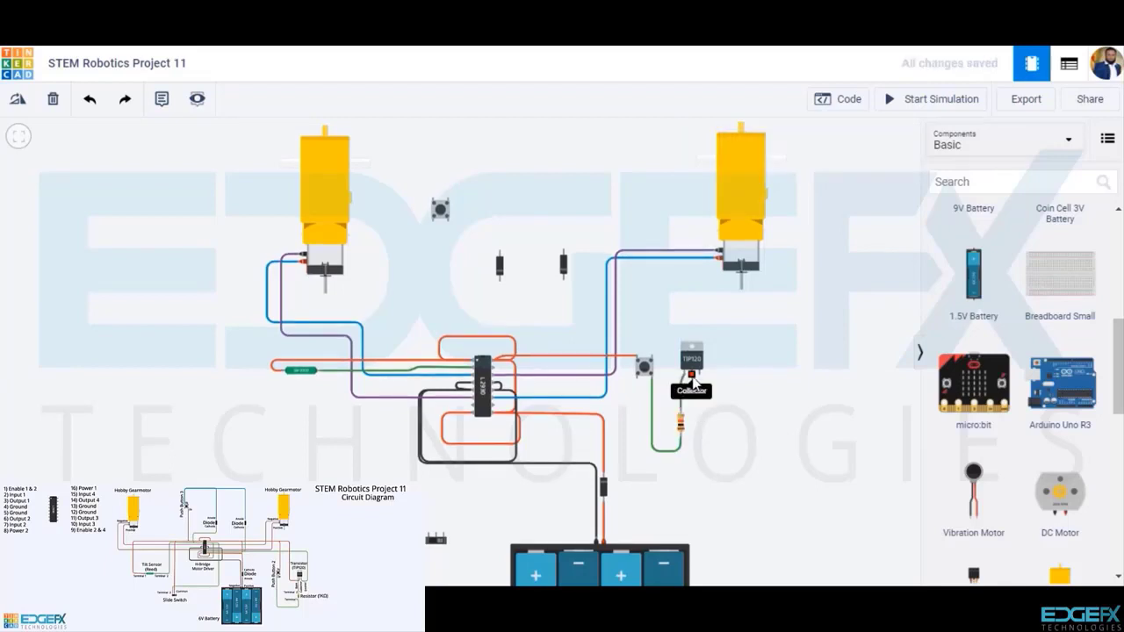
Step: Route a red wire from the transistor's collector over the adjacent push button to its Terminal 1b
click(697, 373)
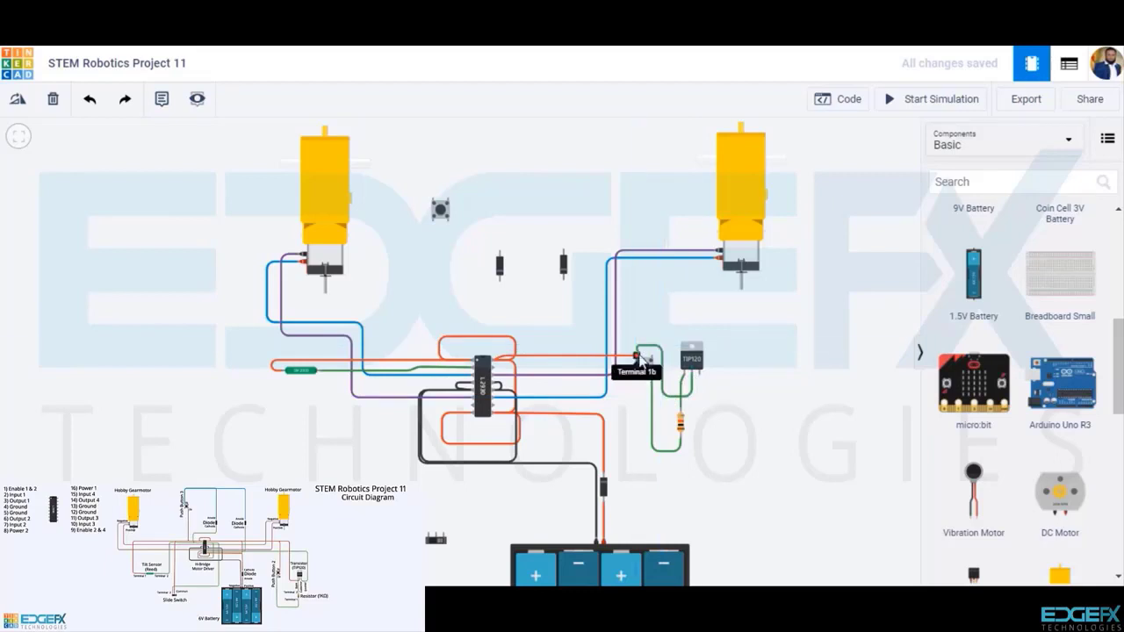
click(638, 360)
click(707, 382)
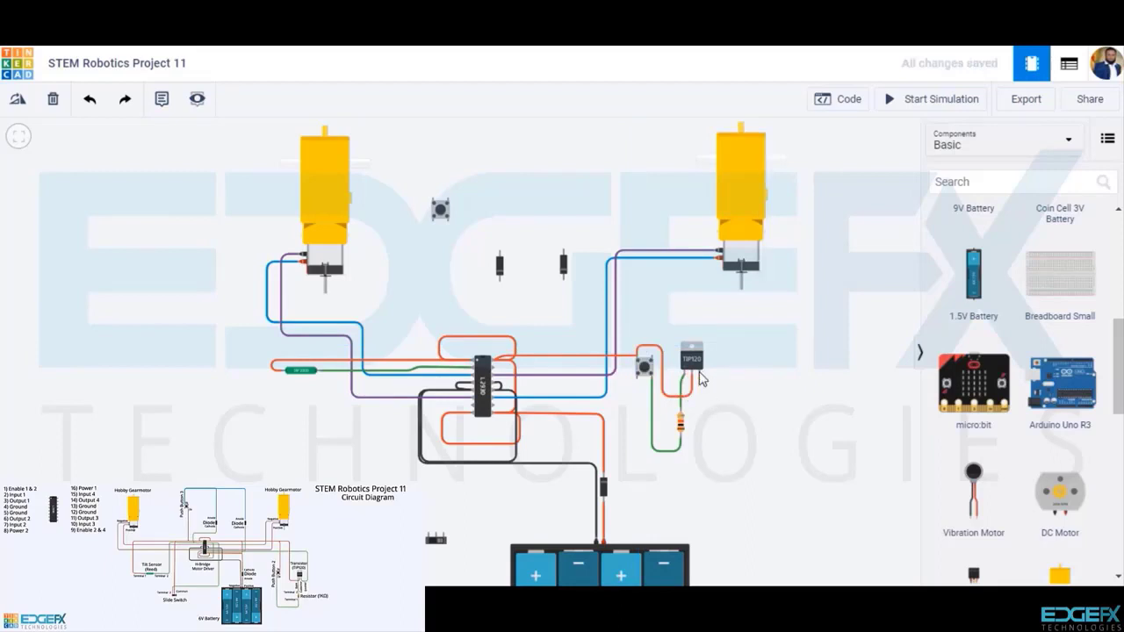
Step: Connect the transistor's emitter to the motor driver's Input 3 pin with a green wire
click(699, 382)
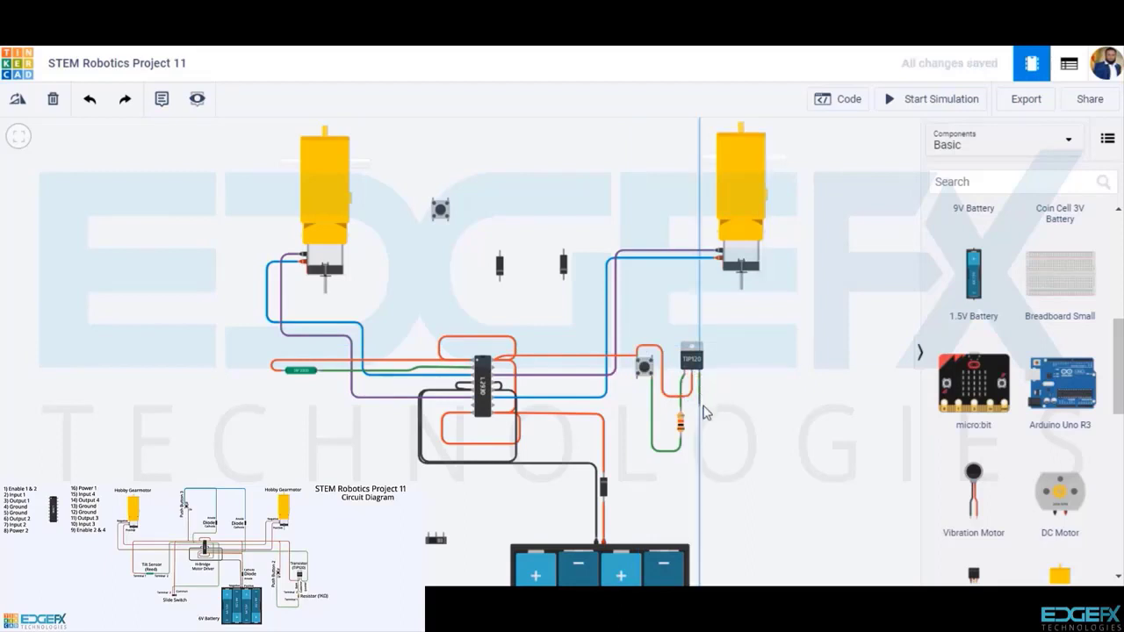
click(698, 405)
click(494, 405)
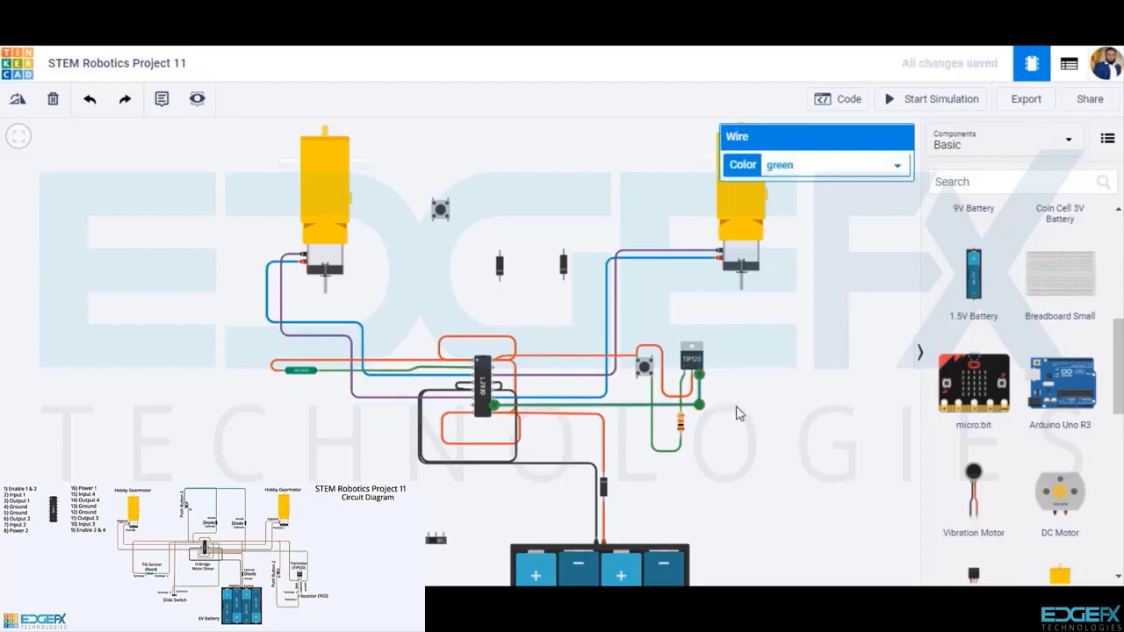
click(738, 407)
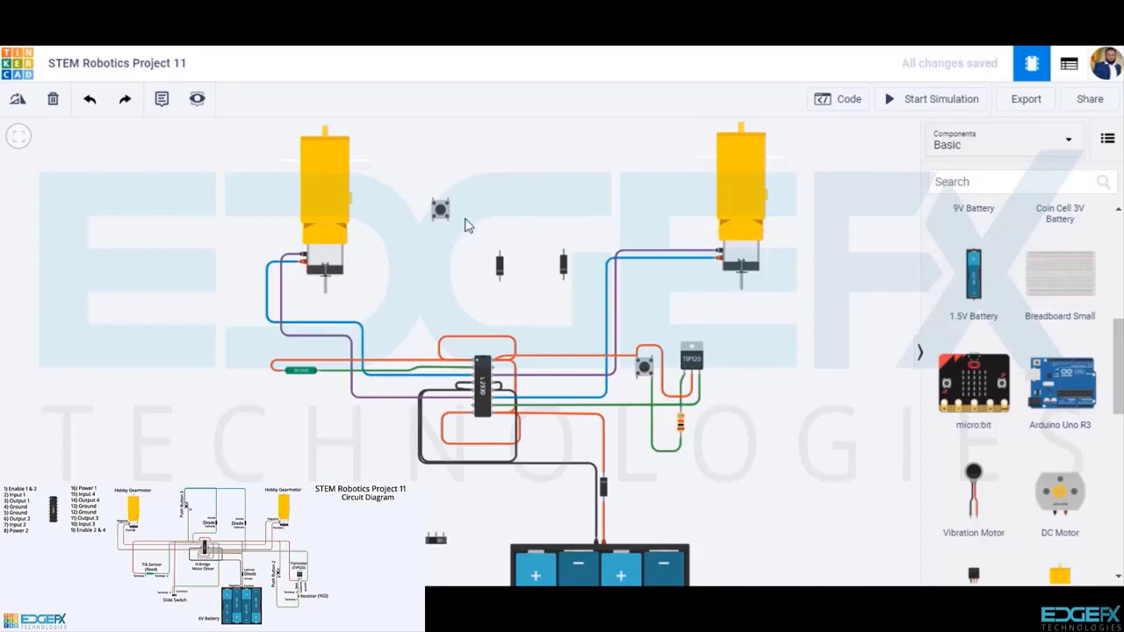
Step: Connect the upper push button's lower-right terminal to the motor driver's Enable 1 & 2 pin with a red wire
click(447, 219)
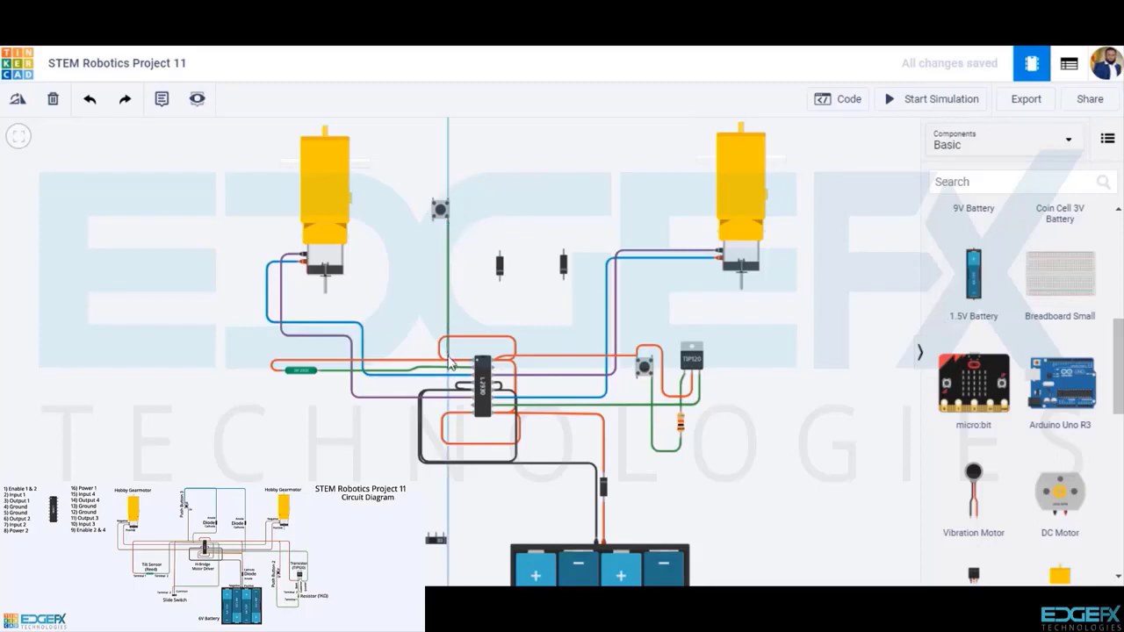
click(448, 360)
click(475, 360)
click(795, 165)
click(795, 196)
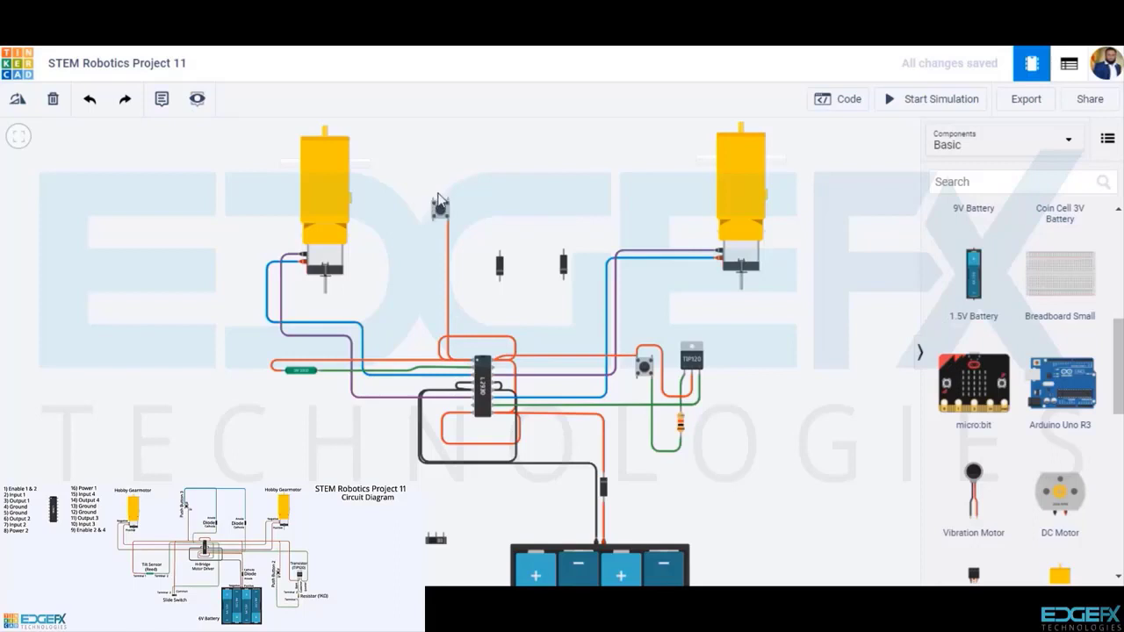
Step: Run a green wire from the upper push button's upper-left terminal to the anode of the nearer upper diode
click(433, 200)
click(433, 180)
click(498, 180)
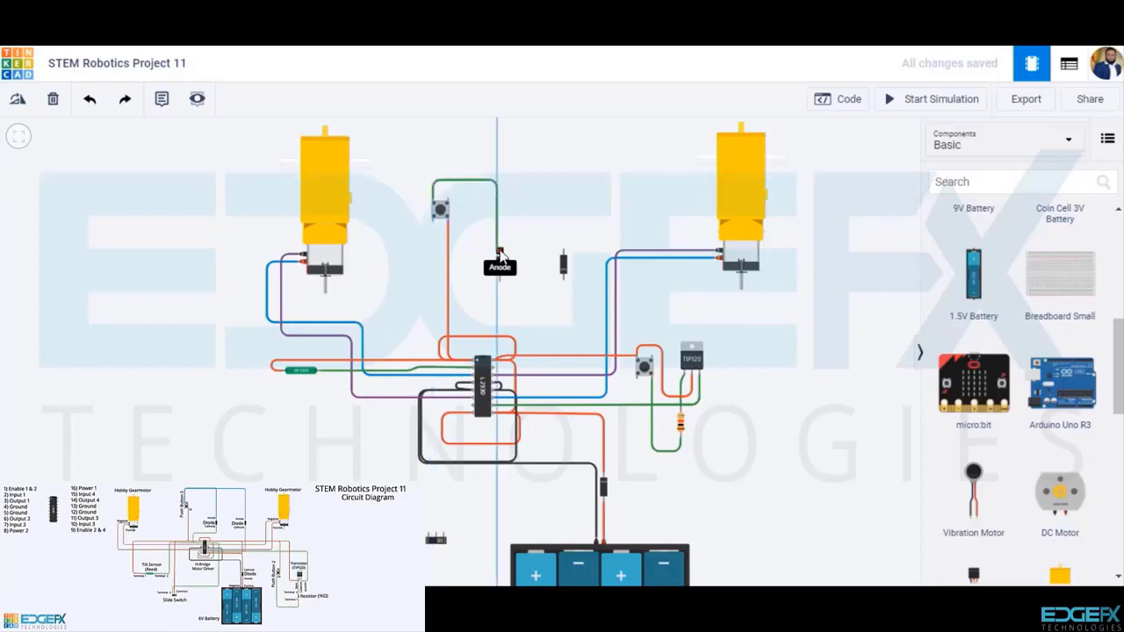
click(499, 254)
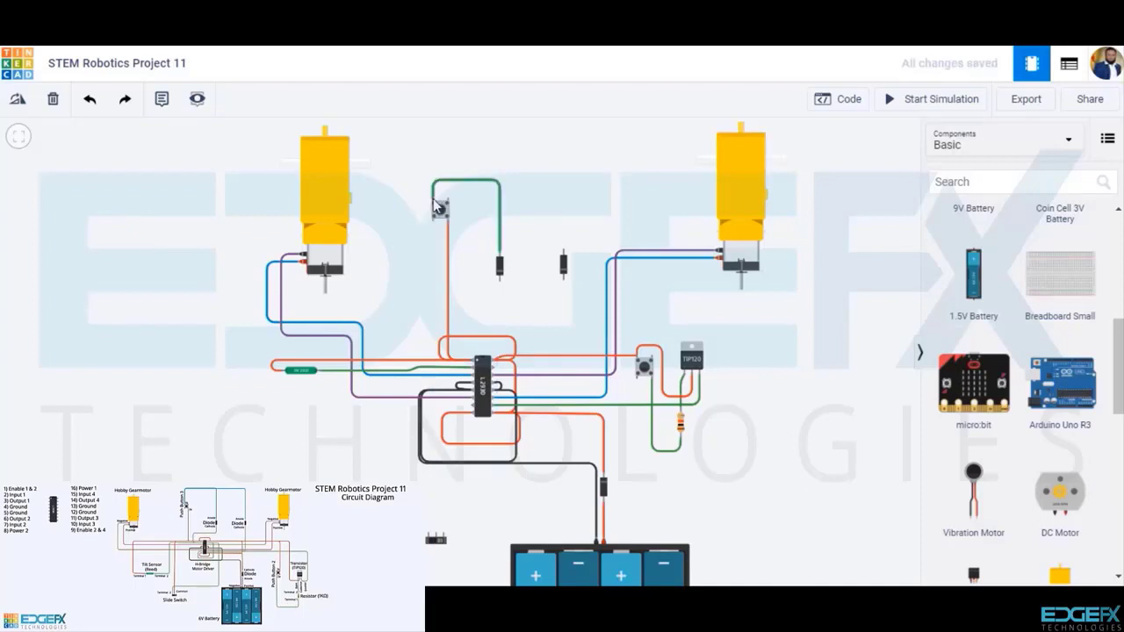
Step: Run a green wire from the upper push button's upper-left terminal to the anode of the farther upper diode
click(433, 201)
click(433, 181)
click(562, 182)
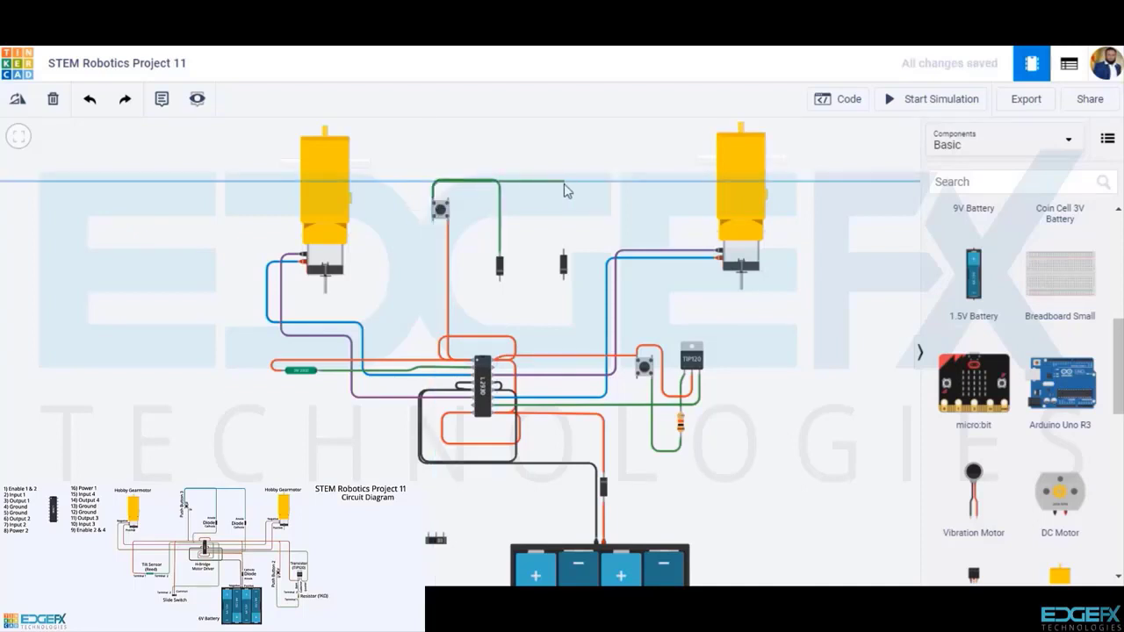
click(562, 254)
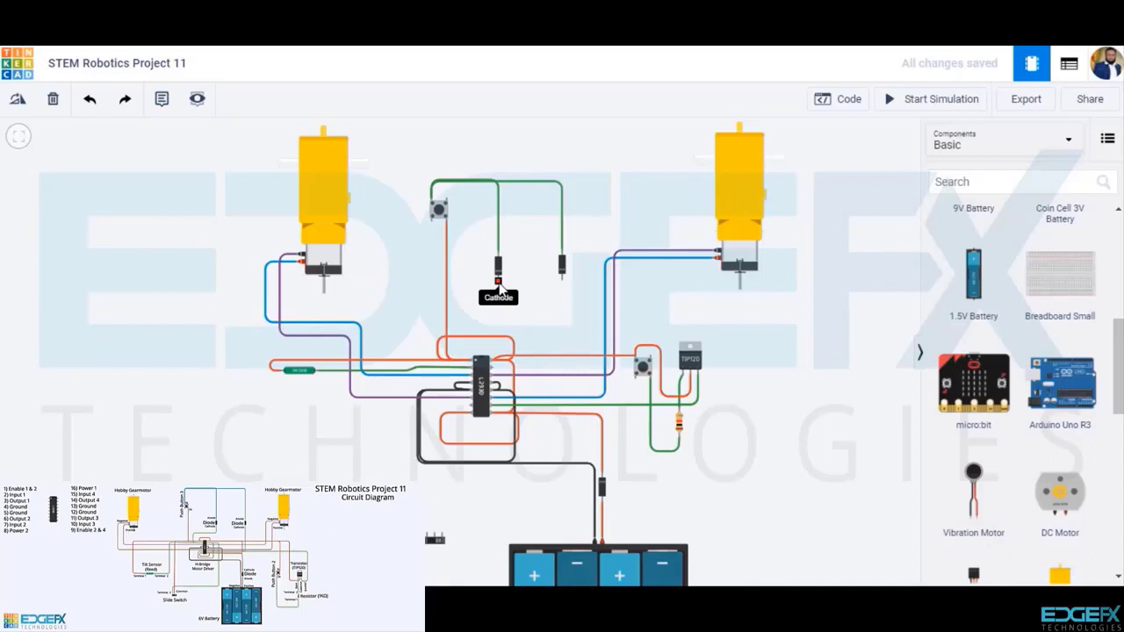
Step: Connect the cathode of the upper diode nearer the push button to the motor driver's Input 1 pin with a green wire
click(498, 281)
click(457, 281)
click(463, 367)
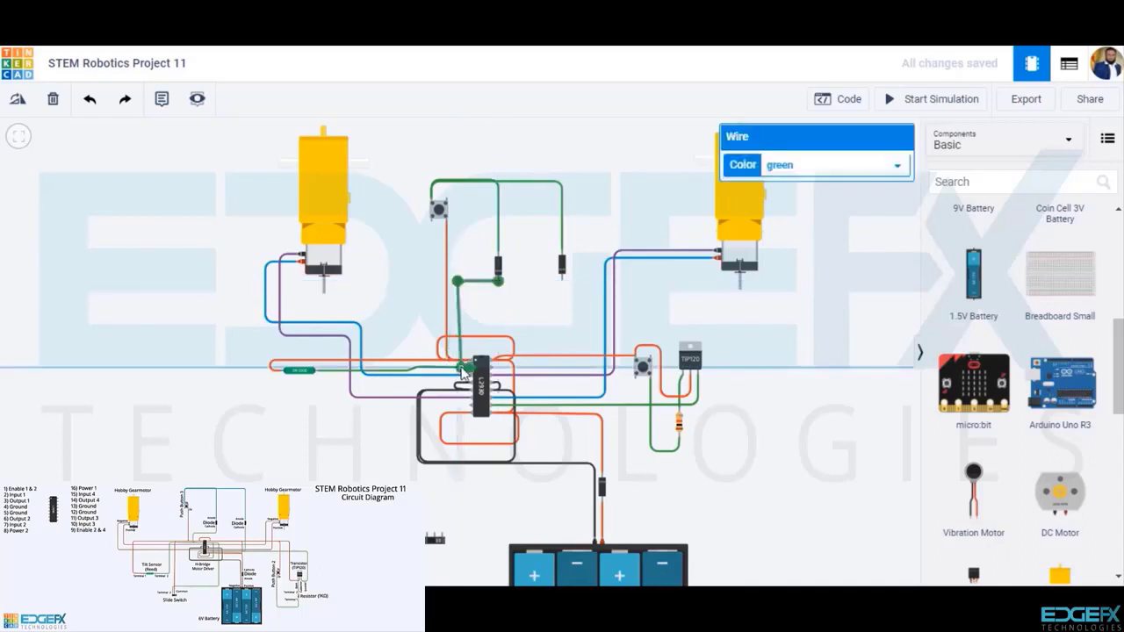
drag(462, 369, 458, 368)
click(509, 320)
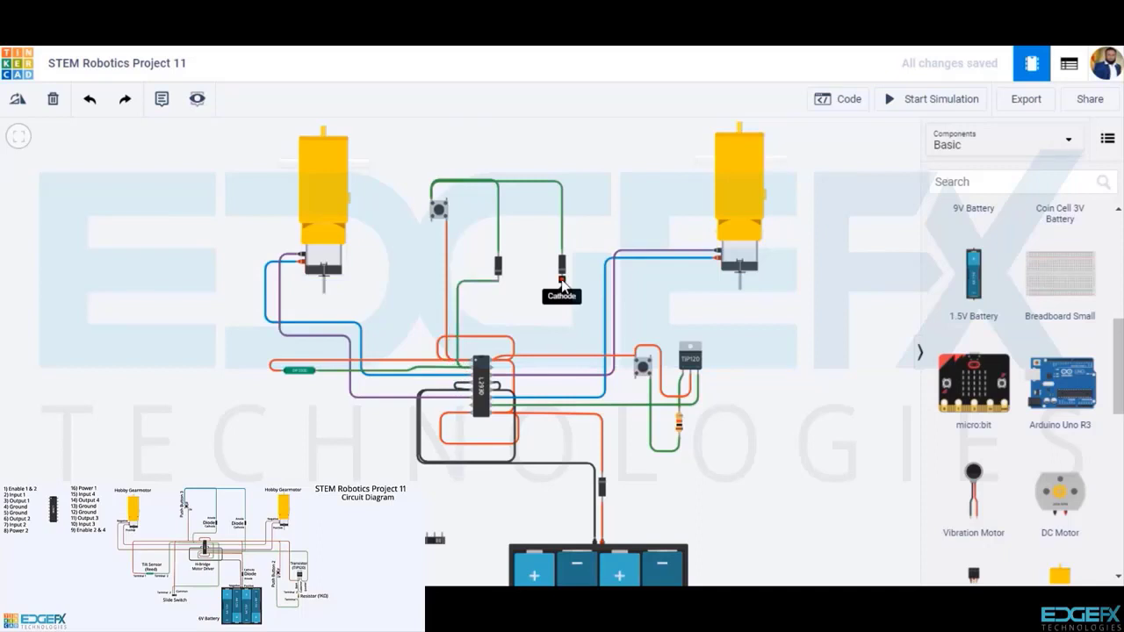
Step: Connect the farther upper diode's cathode to the motor driver's Input 3 pin with a green wire
click(562, 280)
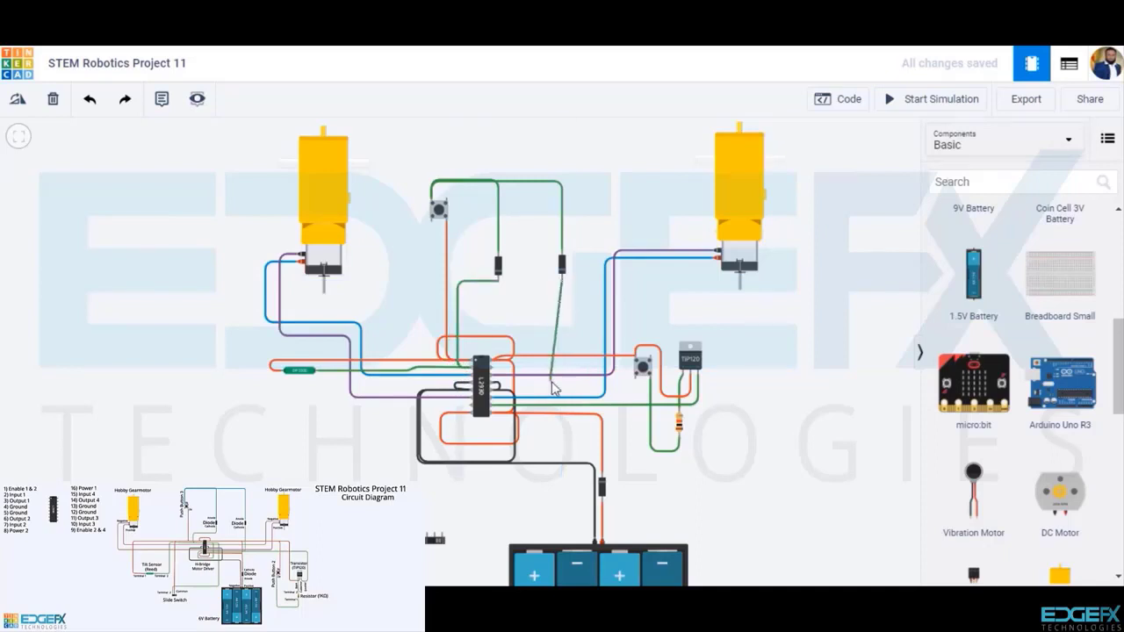
click(562, 404)
click(484, 404)
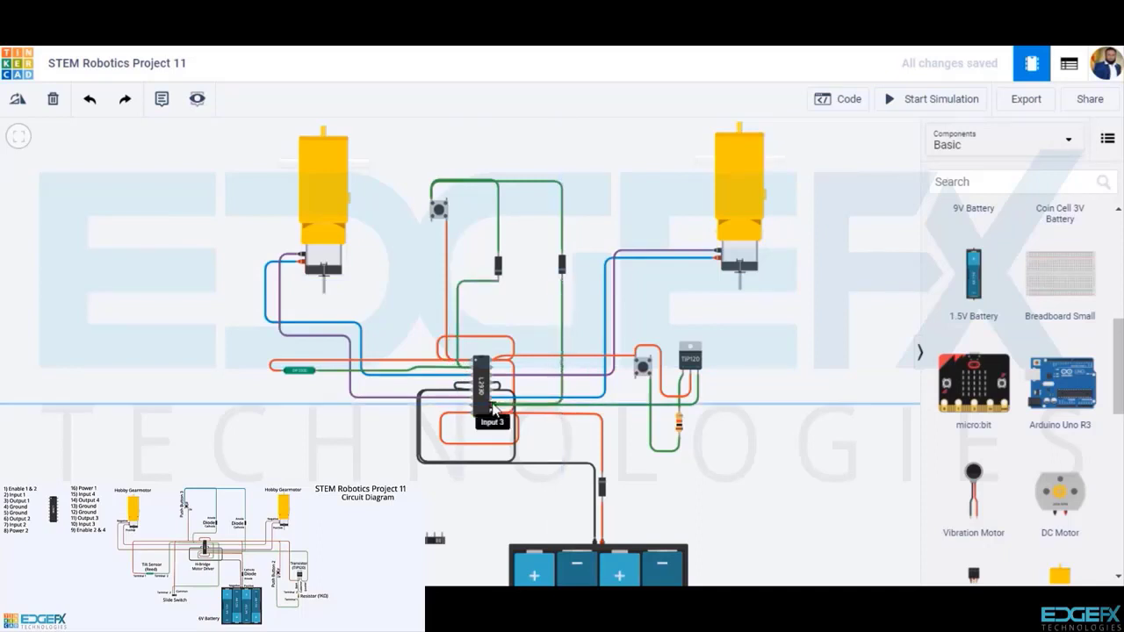
click(439, 492)
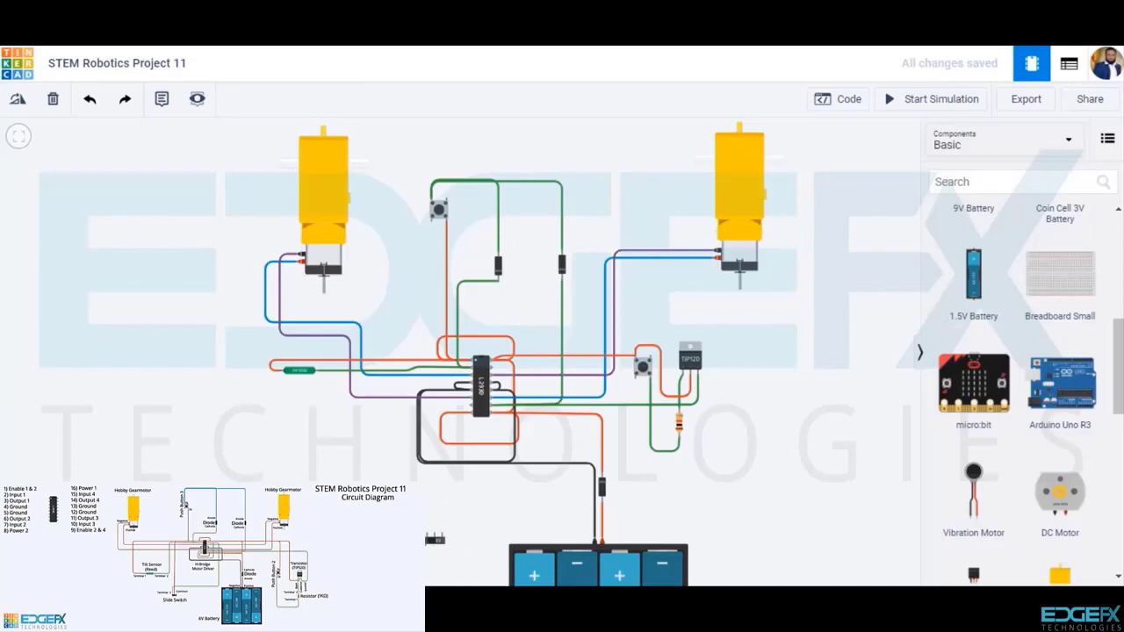
Step: Wire the slide switch's left terminal to the motor driver's Input 2 pin in green and its middle terminal to the Power 1 pin in red
click(430, 537)
click(474, 405)
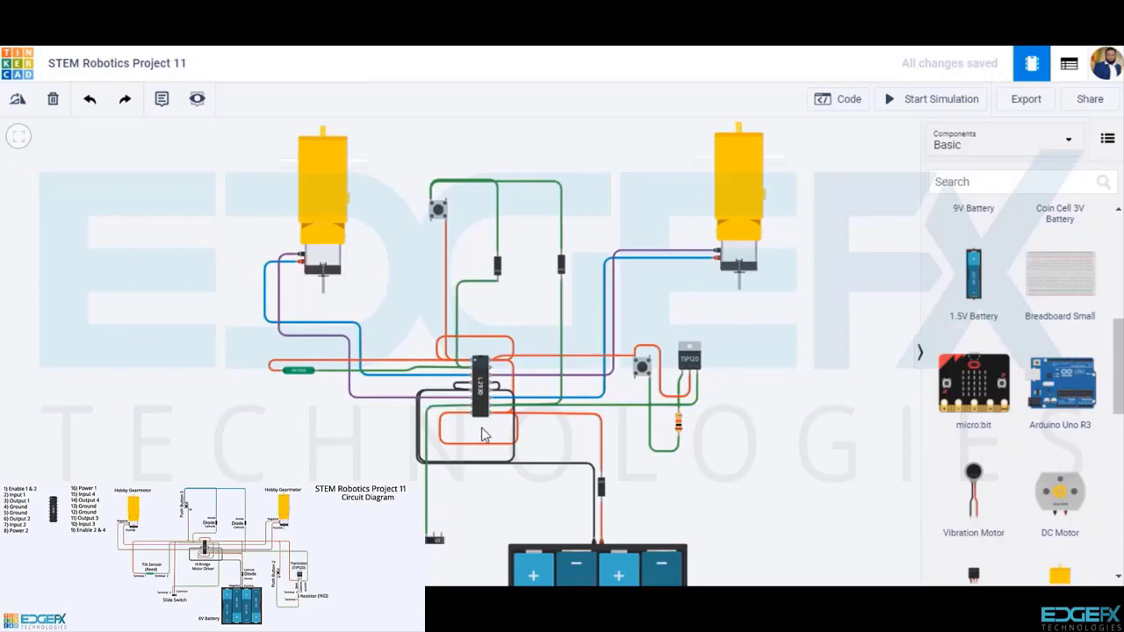
click(436, 537)
click(436, 478)
click(510, 479)
click(510, 361)
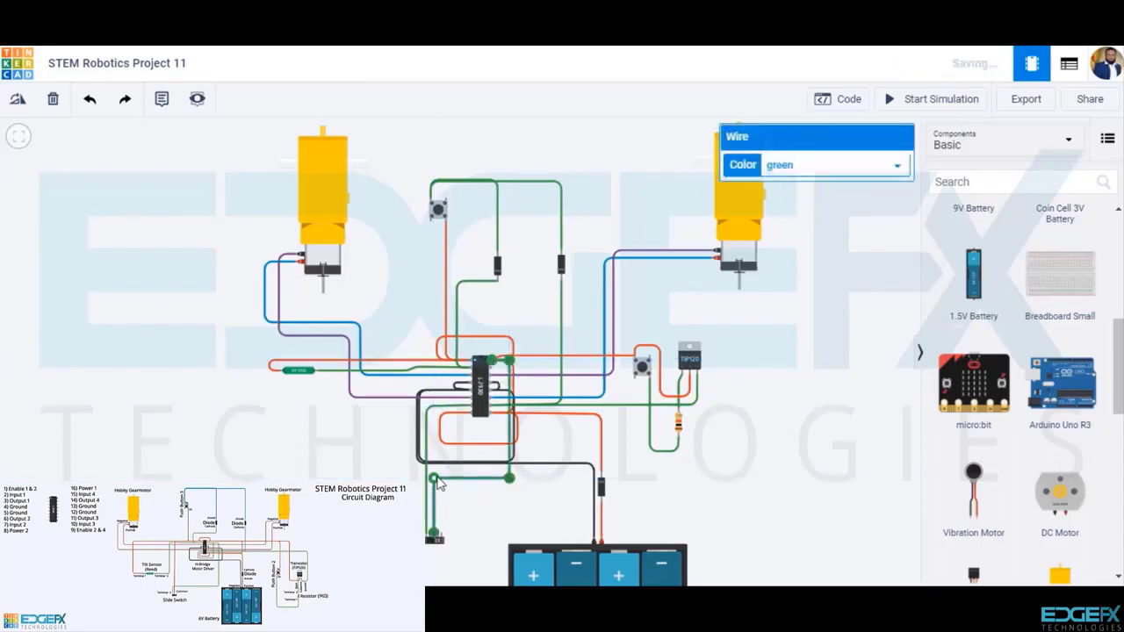
click(794, 165)
click(786, 210)
click(508, 511)
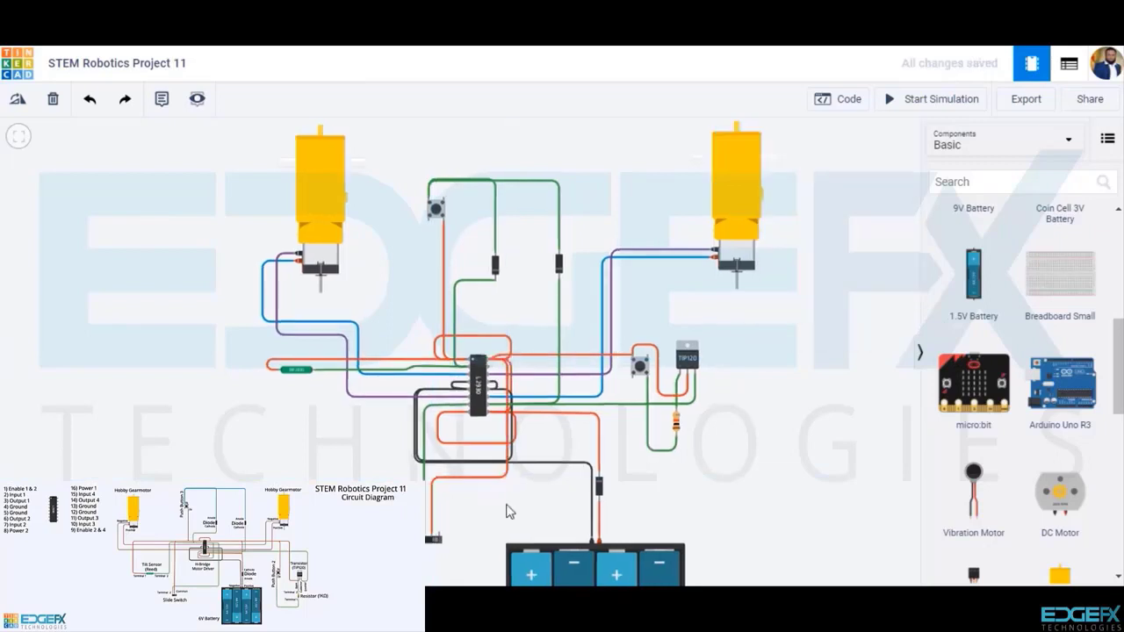
Step: Link the motor driver's Input 2 pin to its Input 4 pin with a green wire routed beneath the chip
click(469, 405)
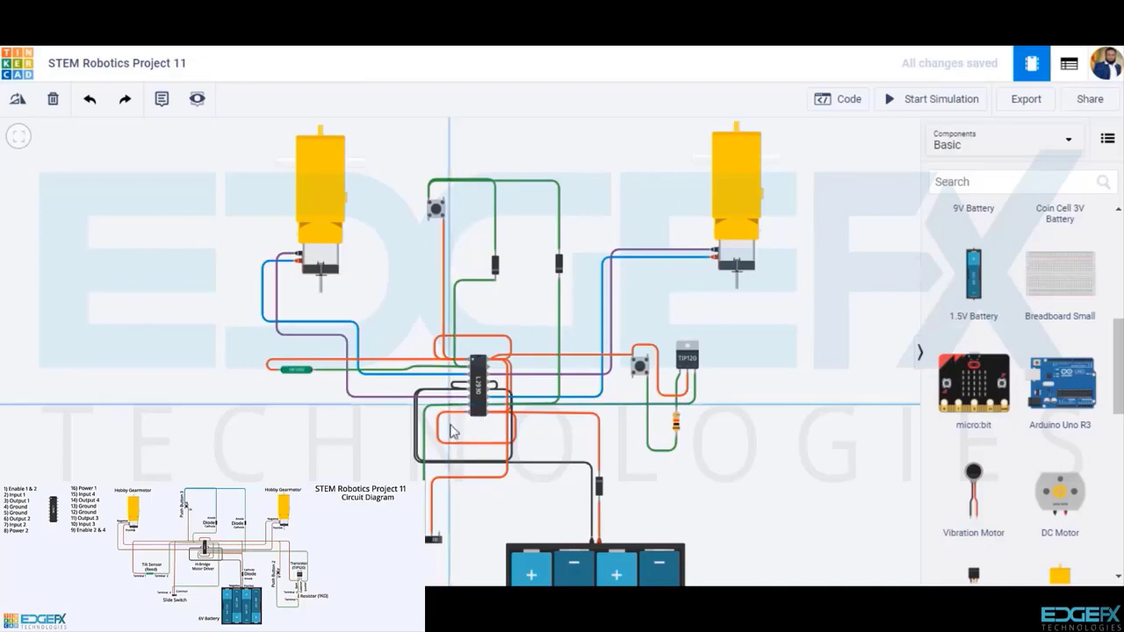
click(536, 428)
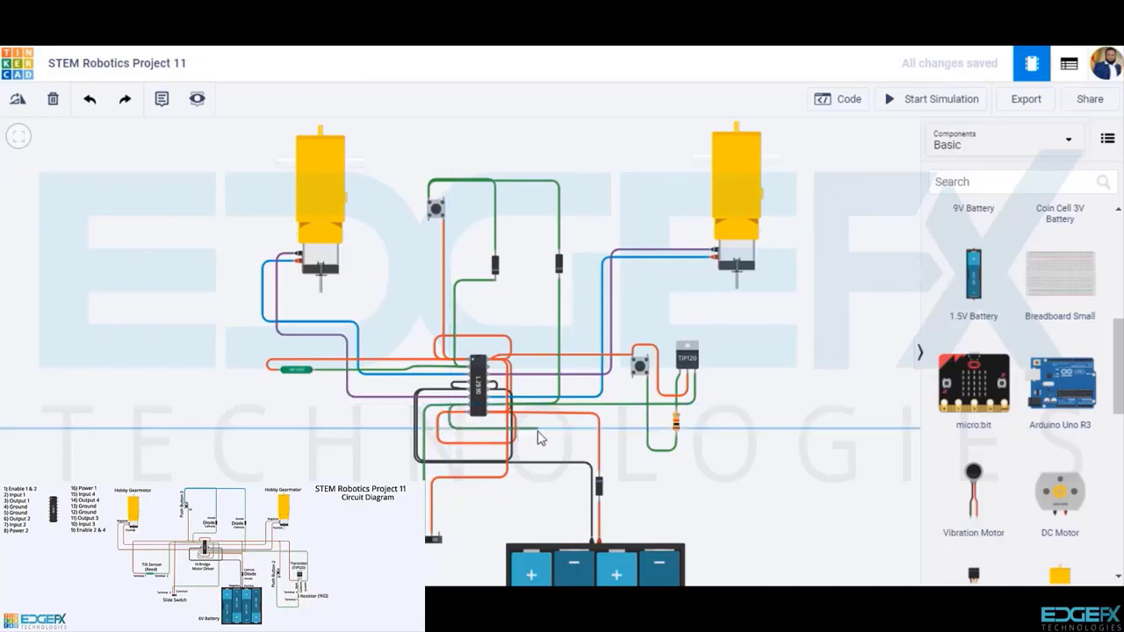
click(536, 367)
click(559, 446)
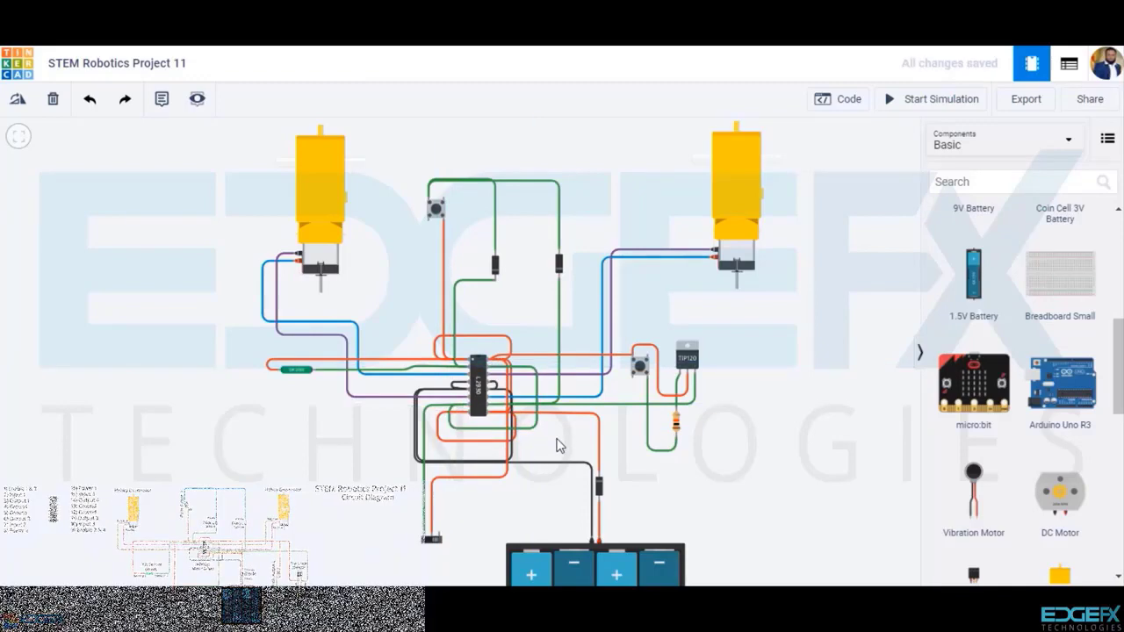
Step: Start the simulation and test the tilt sensor by tilting it fully and returning it upright
click(929, 106)
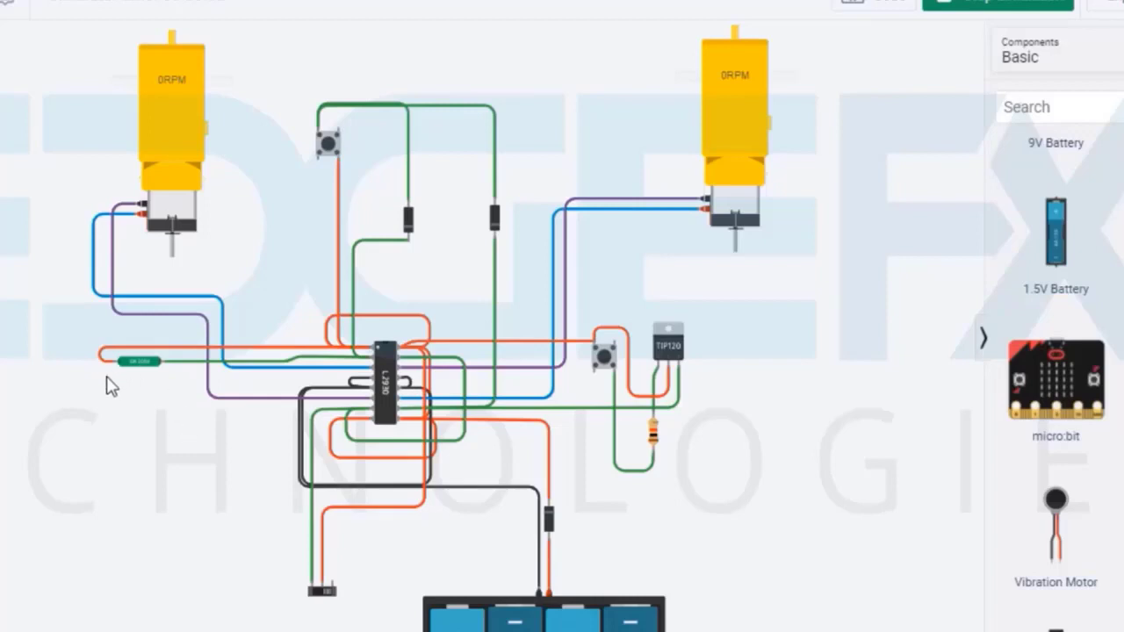
click(143, 364)
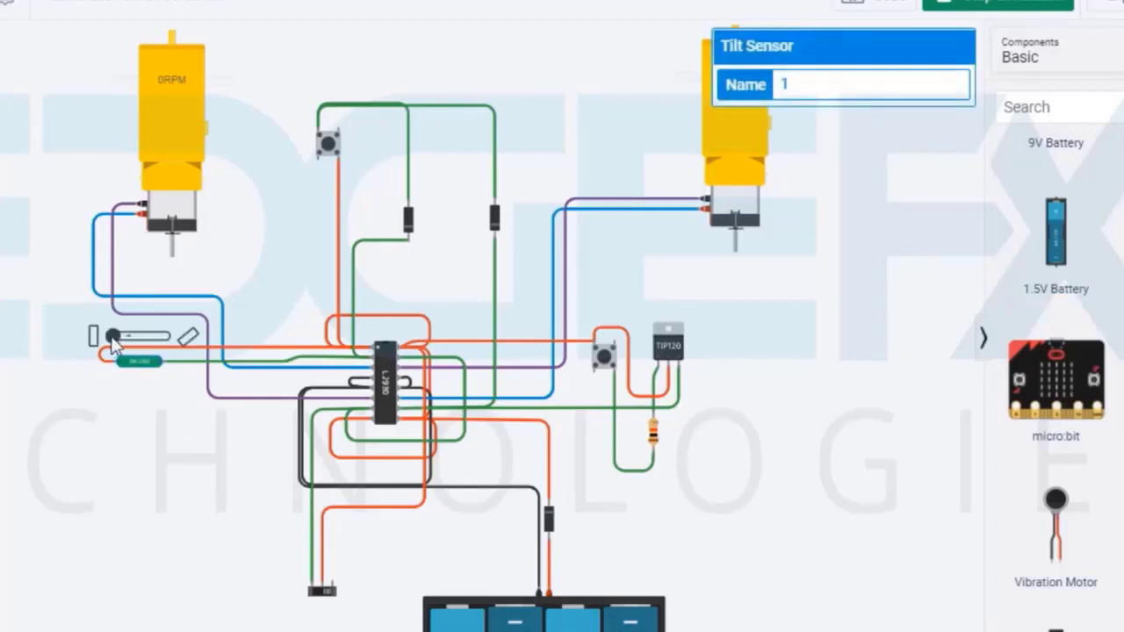
drag(112, 336, 164, 337)
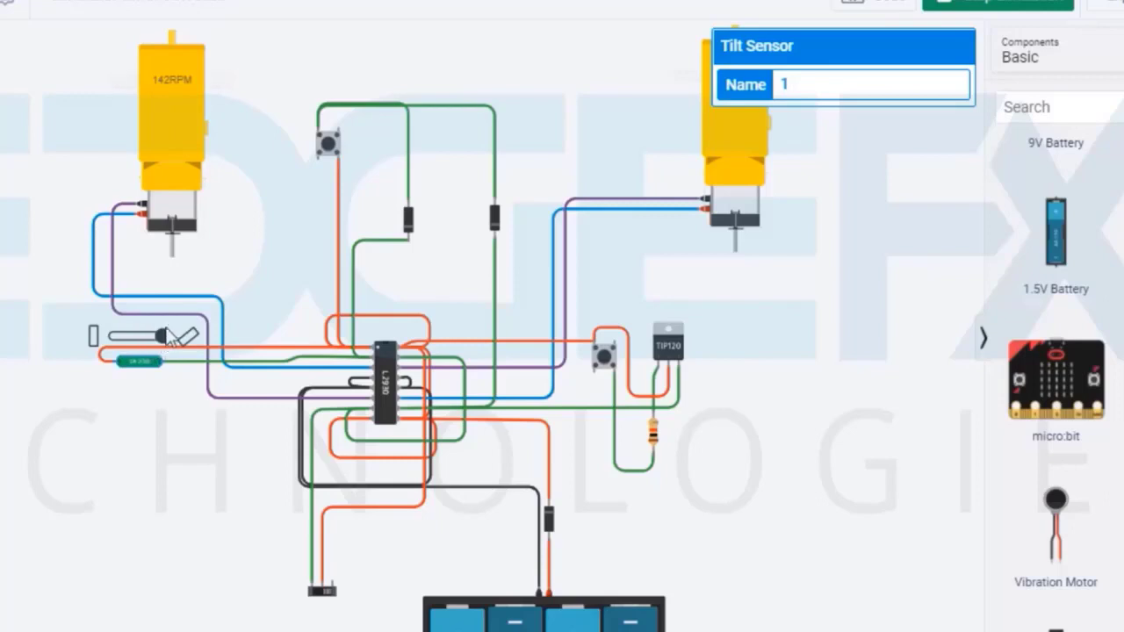
drag(167, 334, 108, 345)
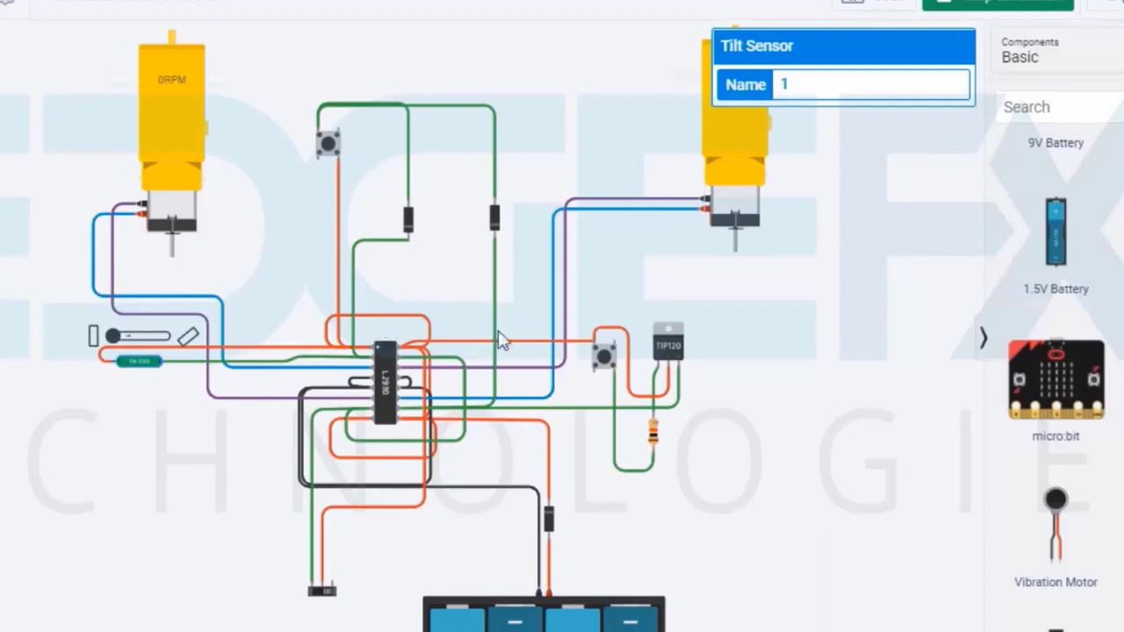
Step: Test the push button beside the transistor and the upper push button in the running simulation
click(606, 359)
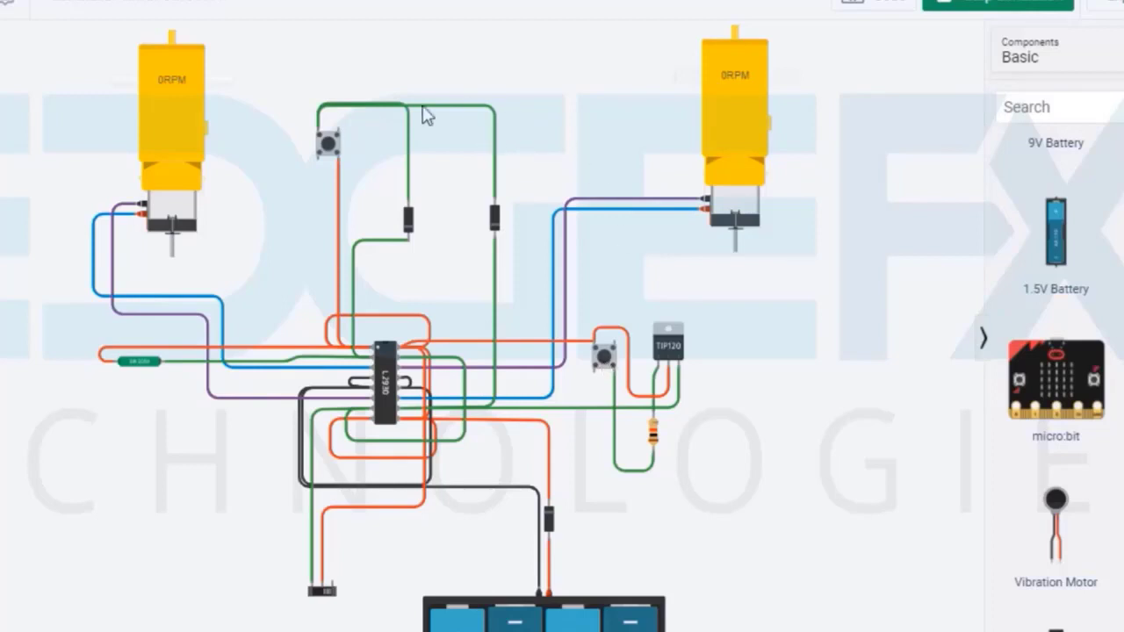
click(329, 145)
click(341, 142)
Step: Test the slide switch in the running simulation by toggling it on and back off
click(319, 589)
click(318, 592)
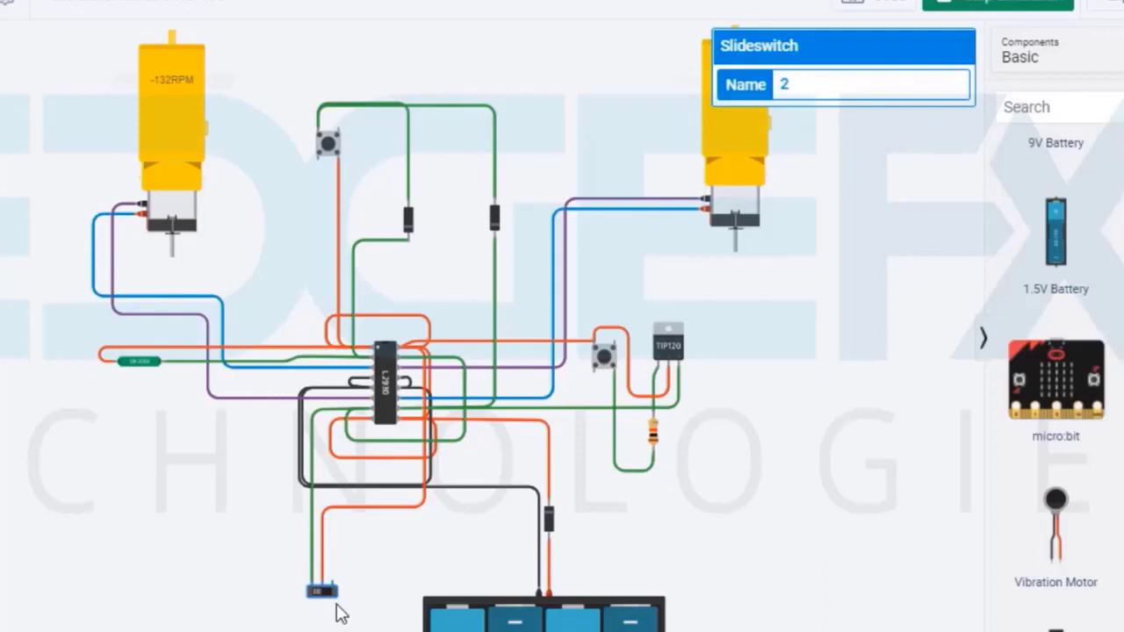
click(770, 403)
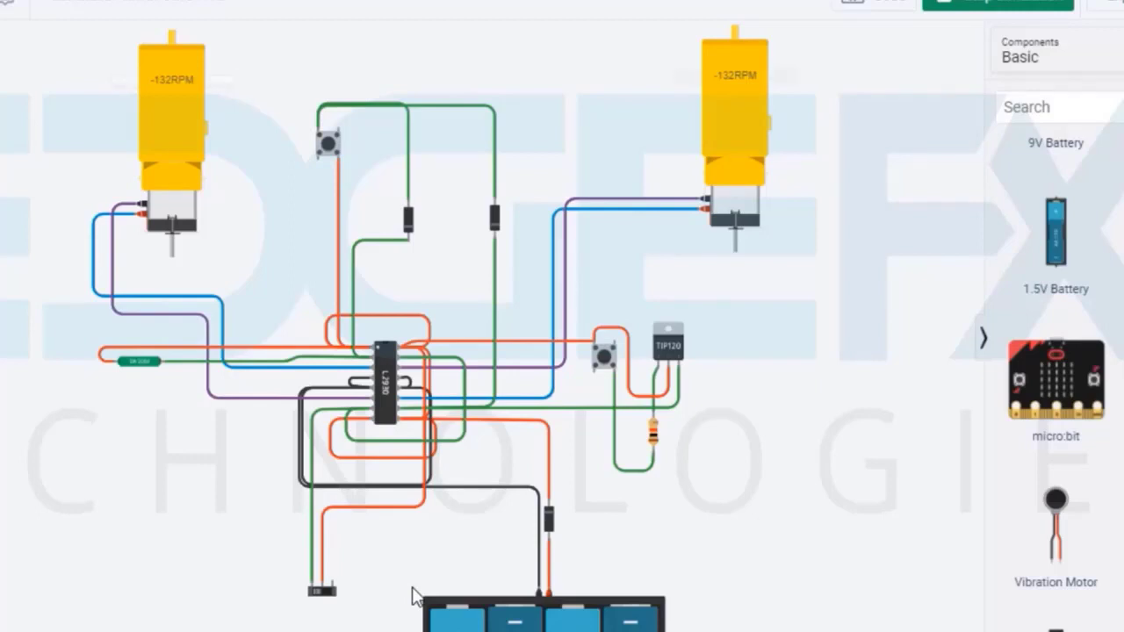
click(326, 593)
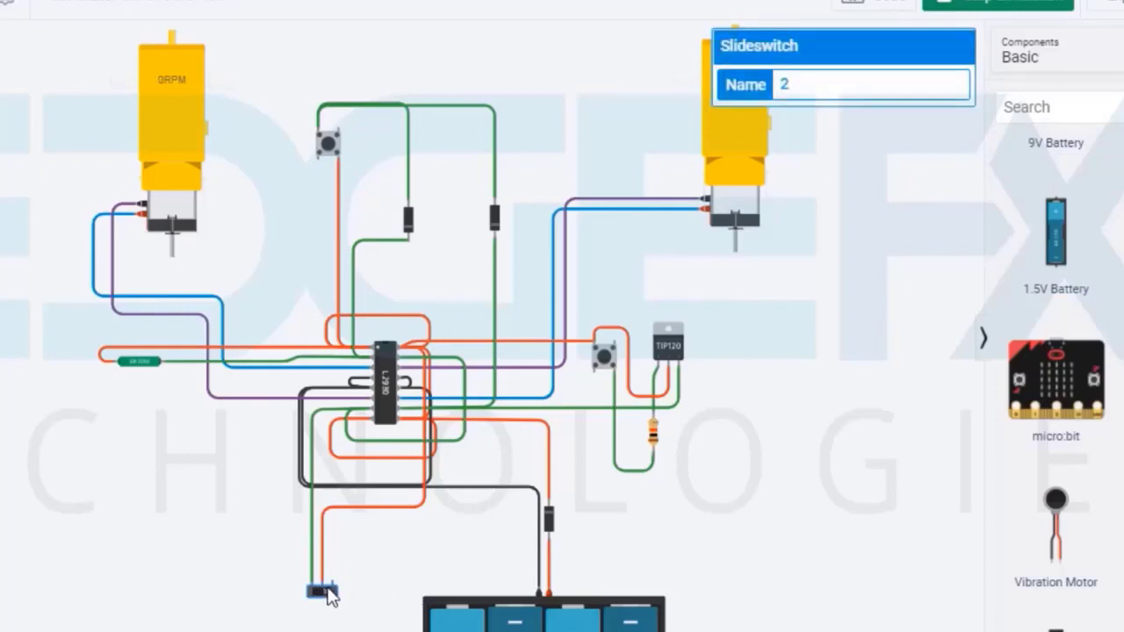